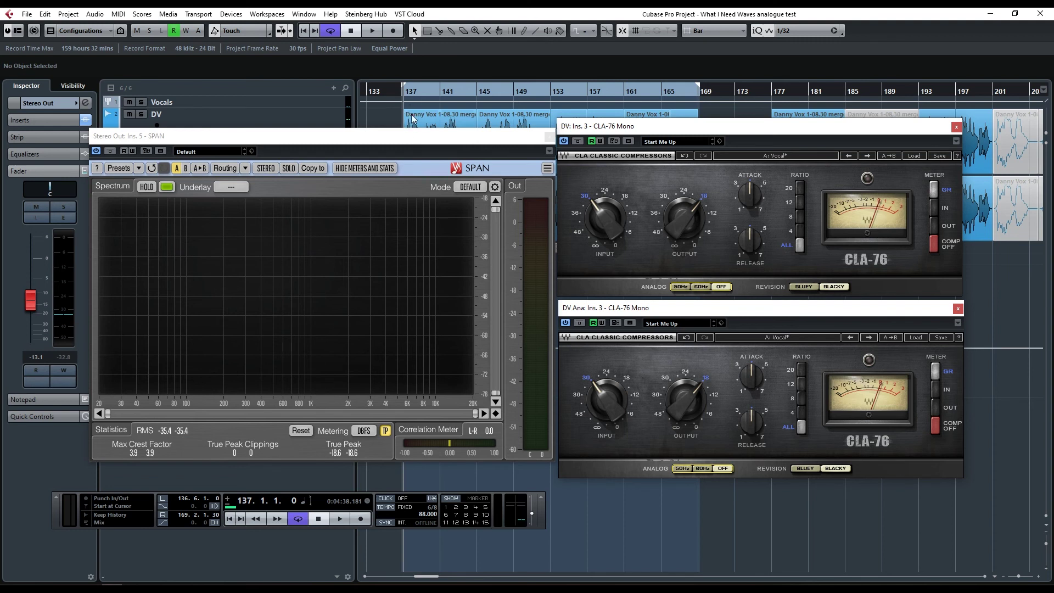
Start looped playback from bar 137 and place the SPAN analyser beside the two CLA-76 windows without overlapping them.
{"action": "left_click_drag", "start_coordinate": [422, 139], "coordinate": [479, 273]}
{"action": "left_click_drag", "start_coordinate": [373, 268], "coordinate": [327, 186]}
{"action": "key", "text": "space"}
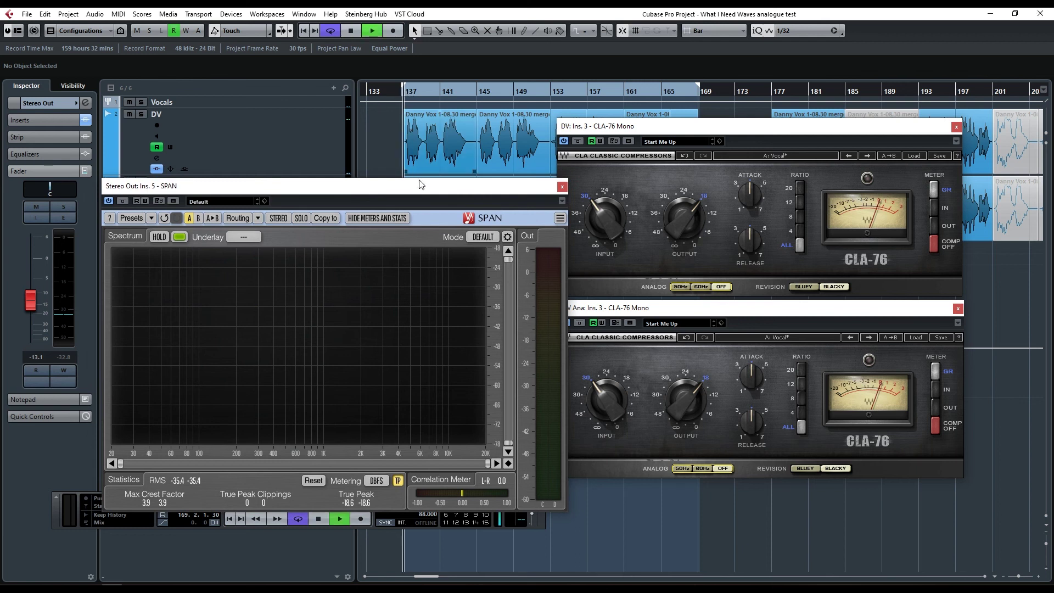
{"action": "left_click_drag", "start_coordinate": [415, 192], "coordinate": [390, 140]}
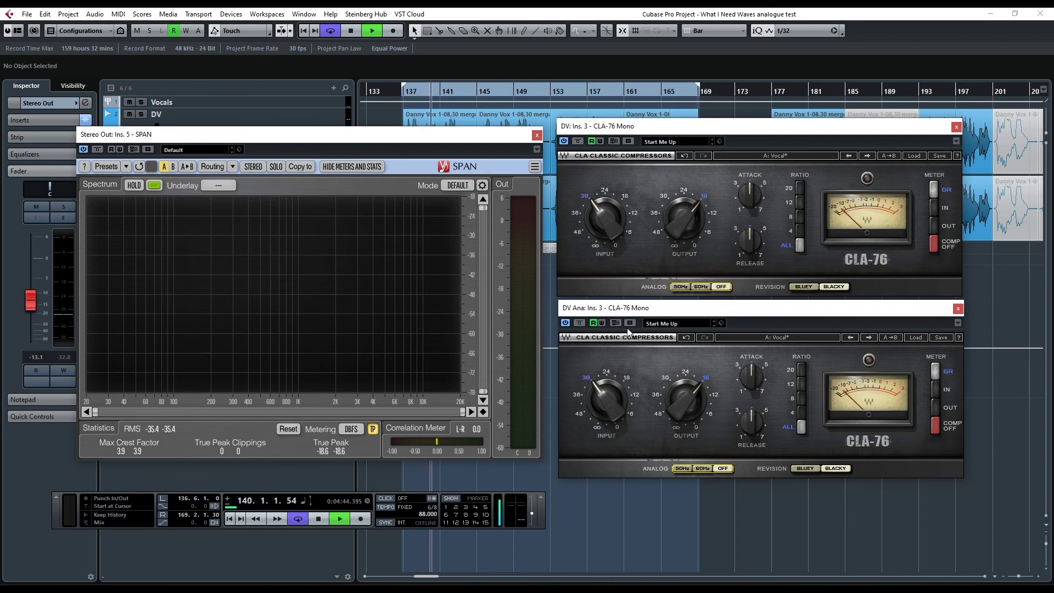
Compare the DV Ana CLA-76's 60Hz and 50Hz analog noise in SPAN, stopping playback and briefly bypassing the DV CLA-76.
{"action": "left_click", "coordinate": [703, 468]}
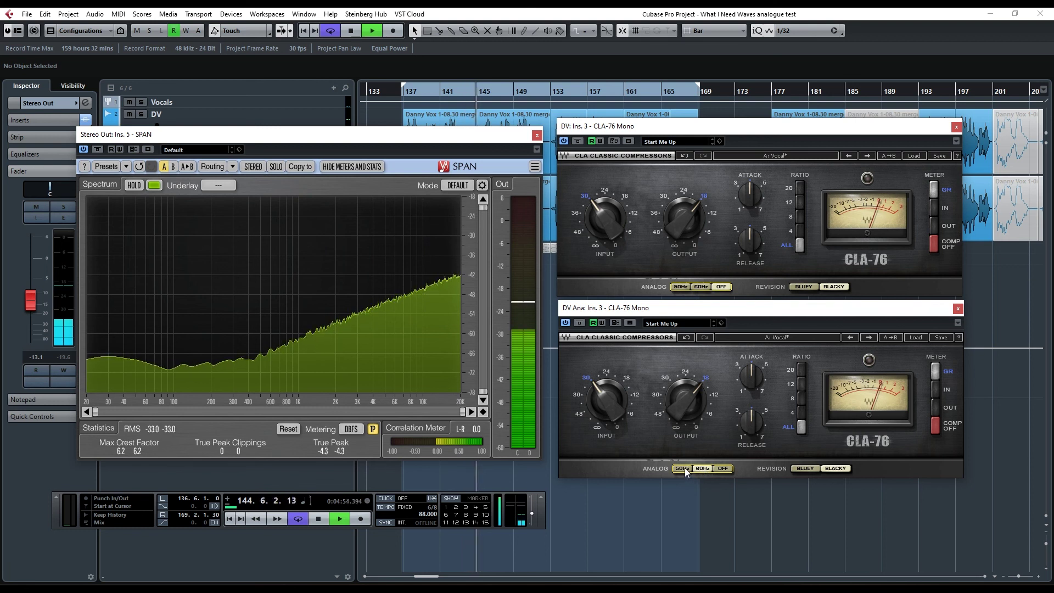
{"action": "key", "text": "space"}
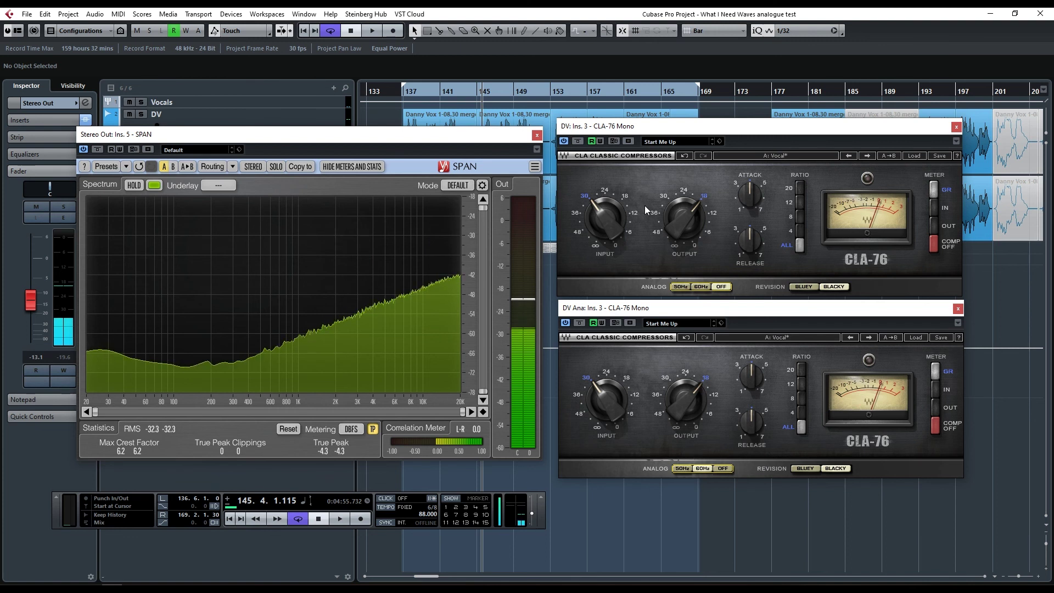
{"action": "left_click", "coordinate": [578, 142]}
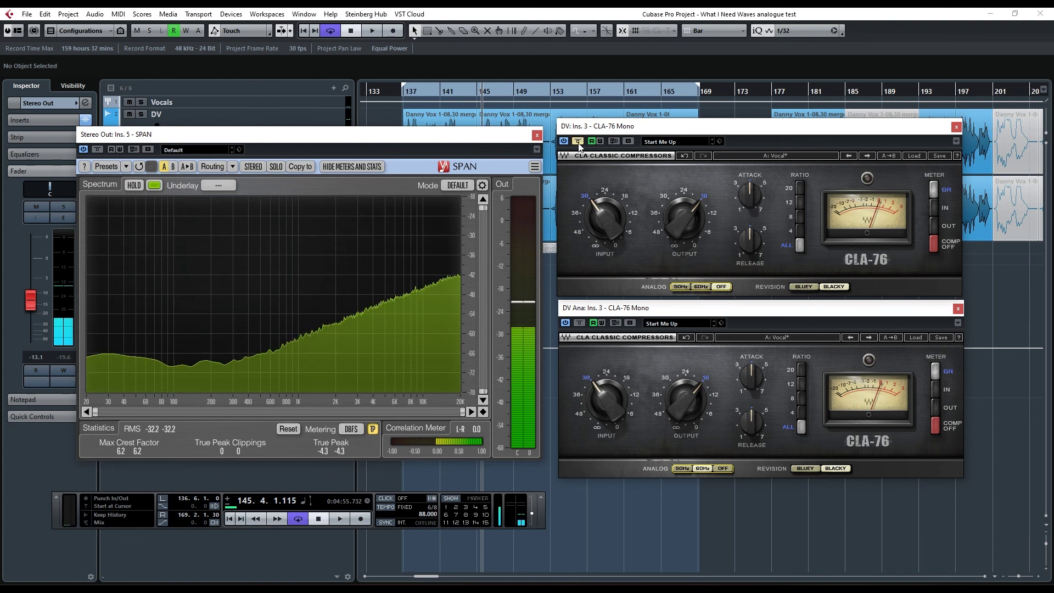
{"action": "left_click", "coordinate": [684, 471]}
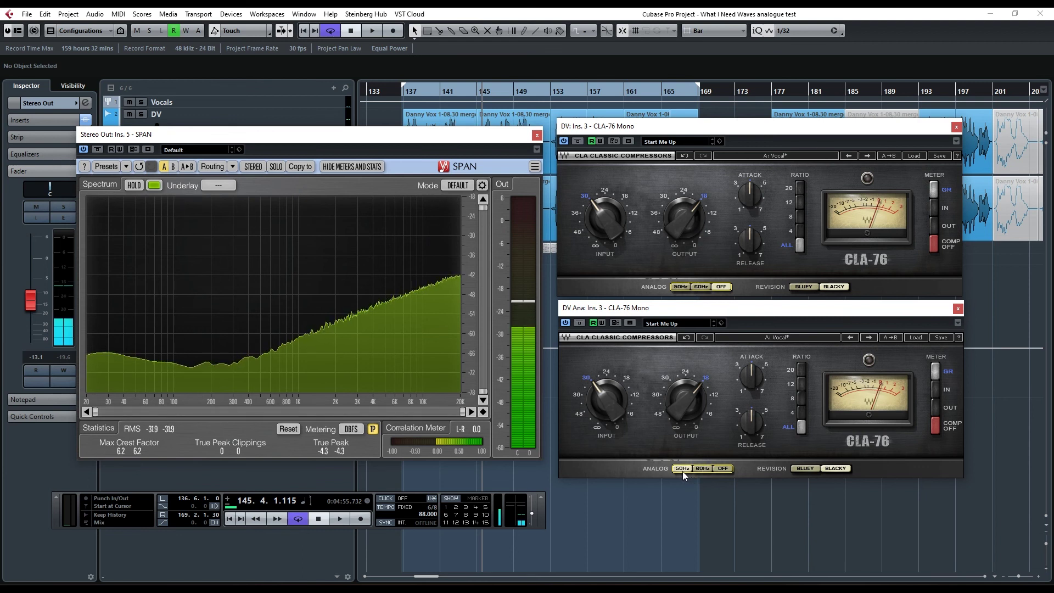
{"action": "left_click", "coordinate": [700, 468]}
{"action": "left_click", "coordinate": [682, 469]}
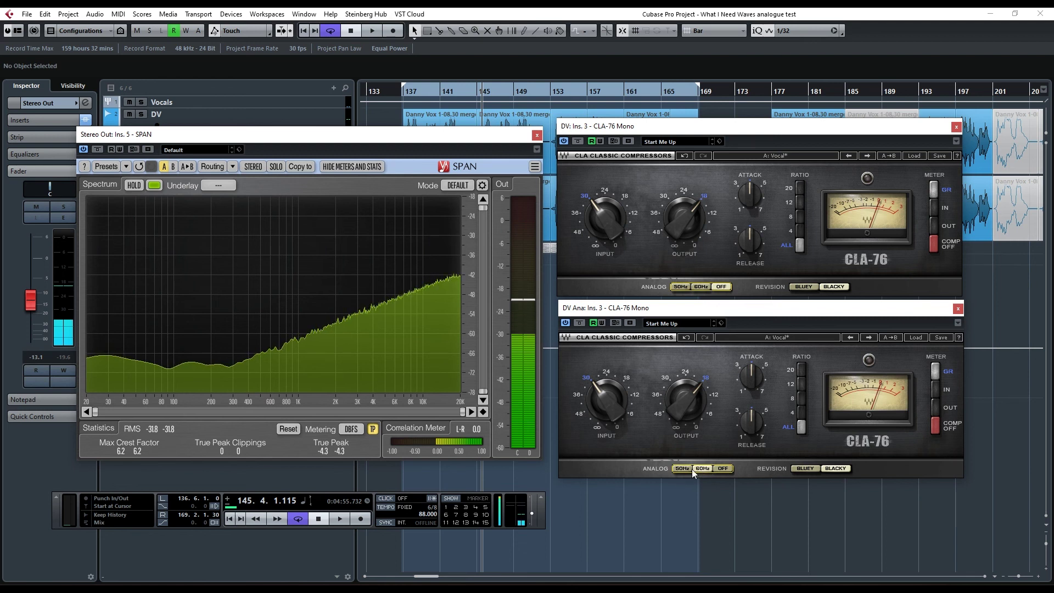
Play the loop from bar 137 and compare the DV Ana CLA-76's analog noise between off and 60Hz.
{"action": "left_click", "coordinate": [402, 95]}
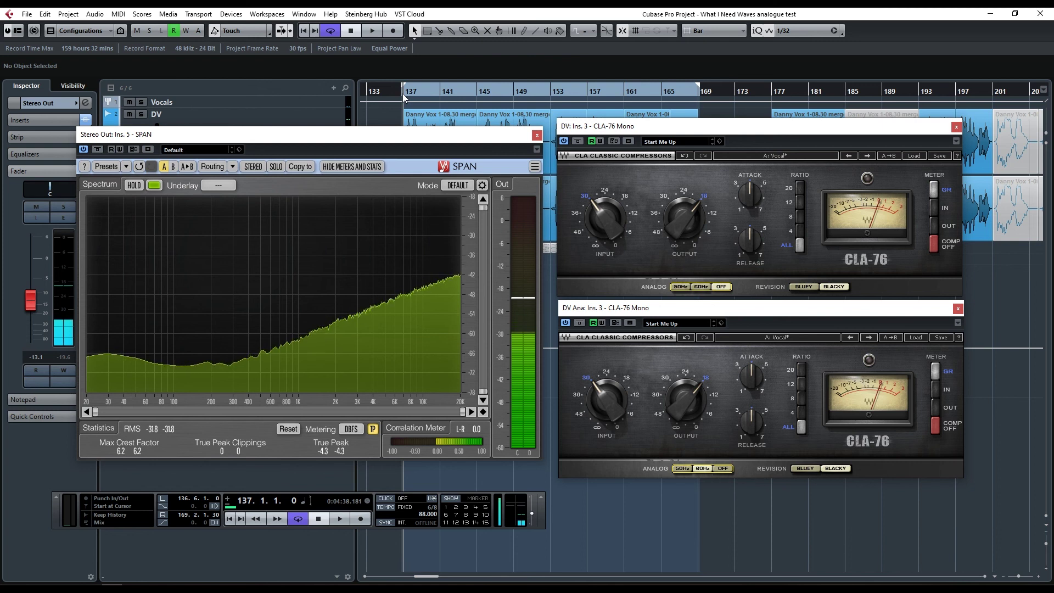
{"action": "key", "text": "space"}
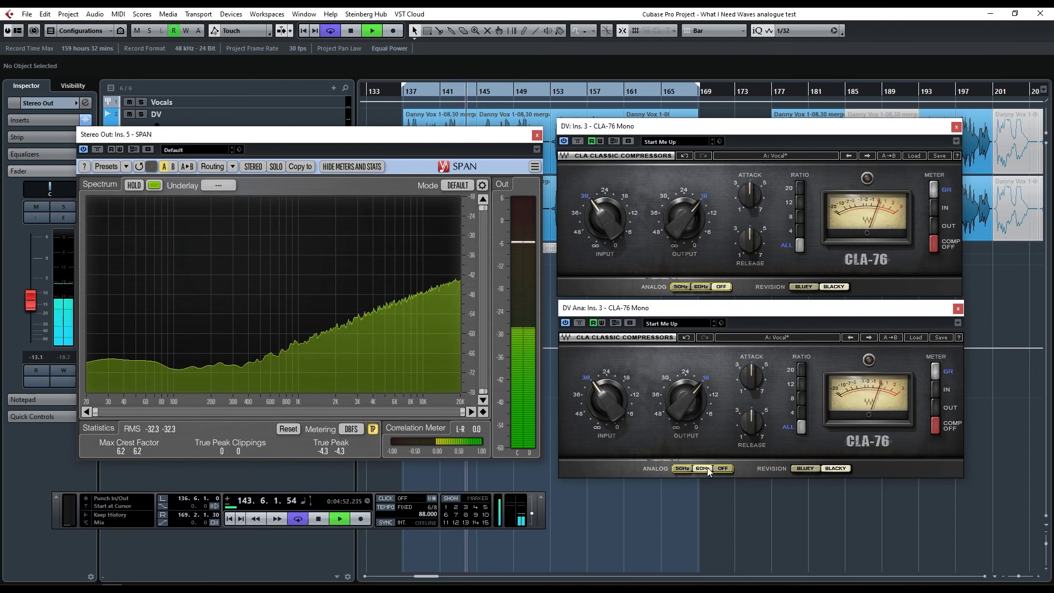
{"action": "left_click", "coordinate": [723, 469]}
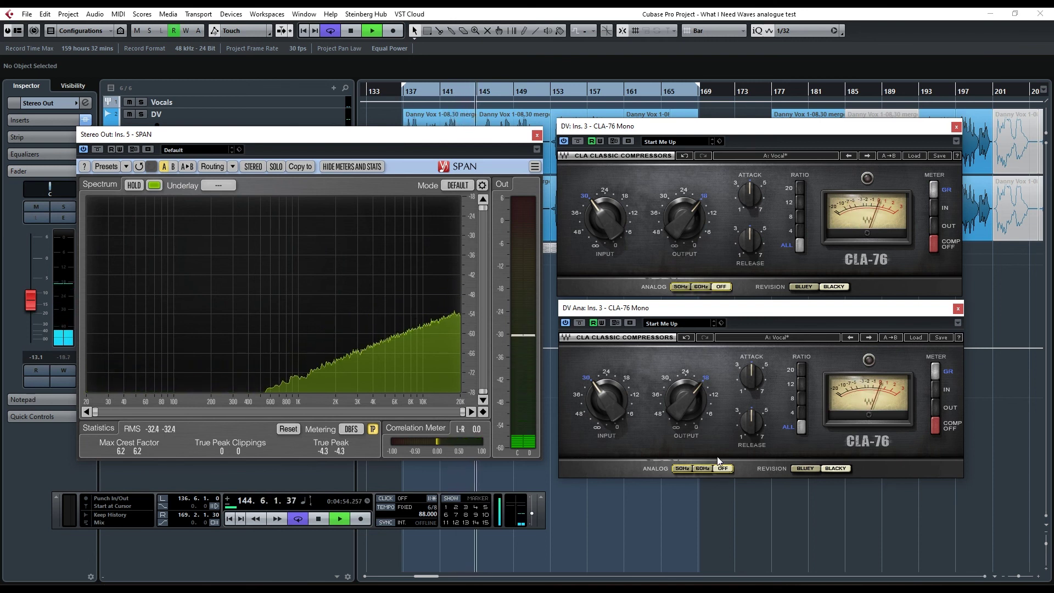
{"action": "left_click", "coordinate": [701, 468]}
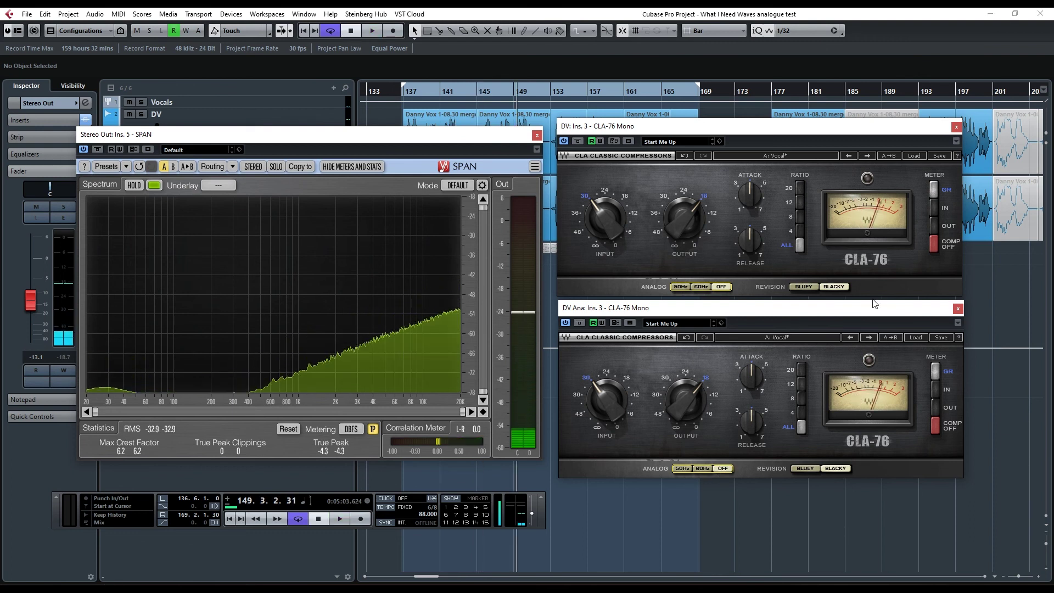
Set the revision of both CLA-76 compressors to Bluey and return the playback position to bar 137.
{"action": "left_click", "coordinate": [809, 288]}
{"action": "left_click", "coordinate": [807, 468]}
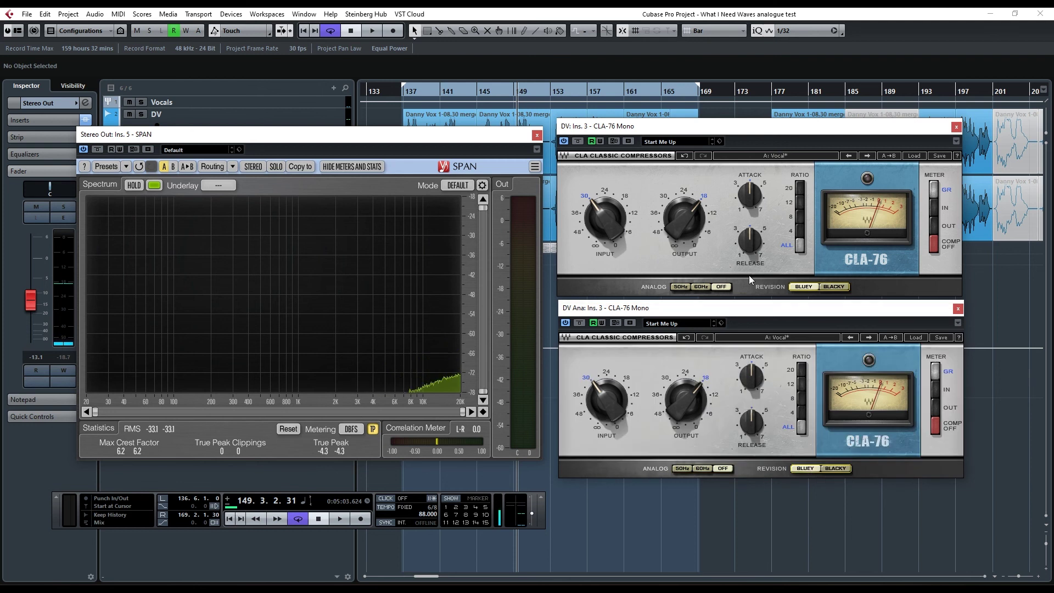
{"action": "left_click", "coordinate": [402, 97]}
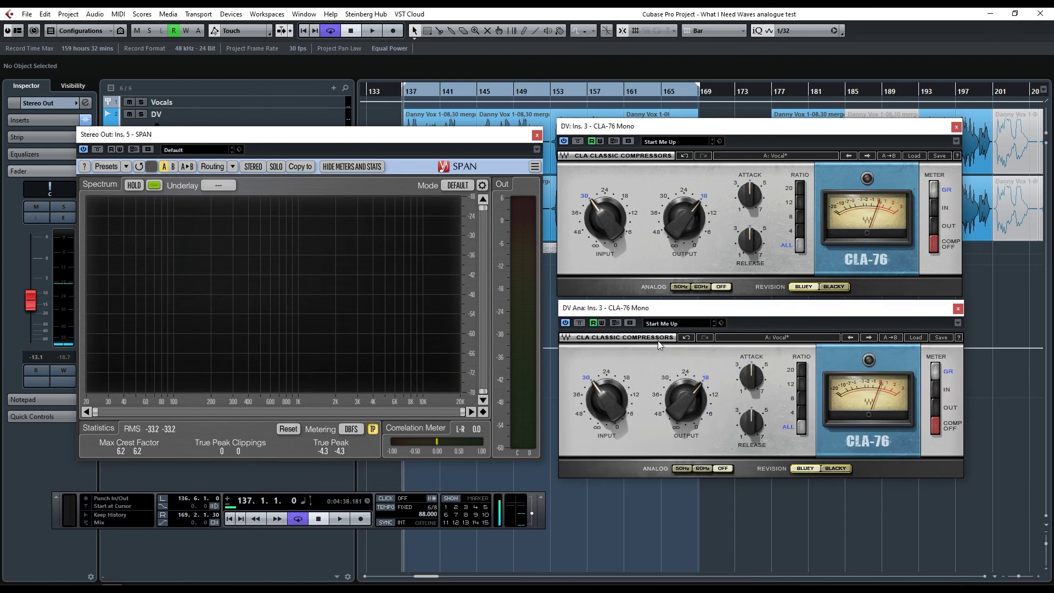
Compare the Bluey DV Ana CLA-76's 50Hz, 60Hz and off analog settings in SPAN, with the transport stopped and playing.
{"action": "left_click", "coordinate": [703, 468]}
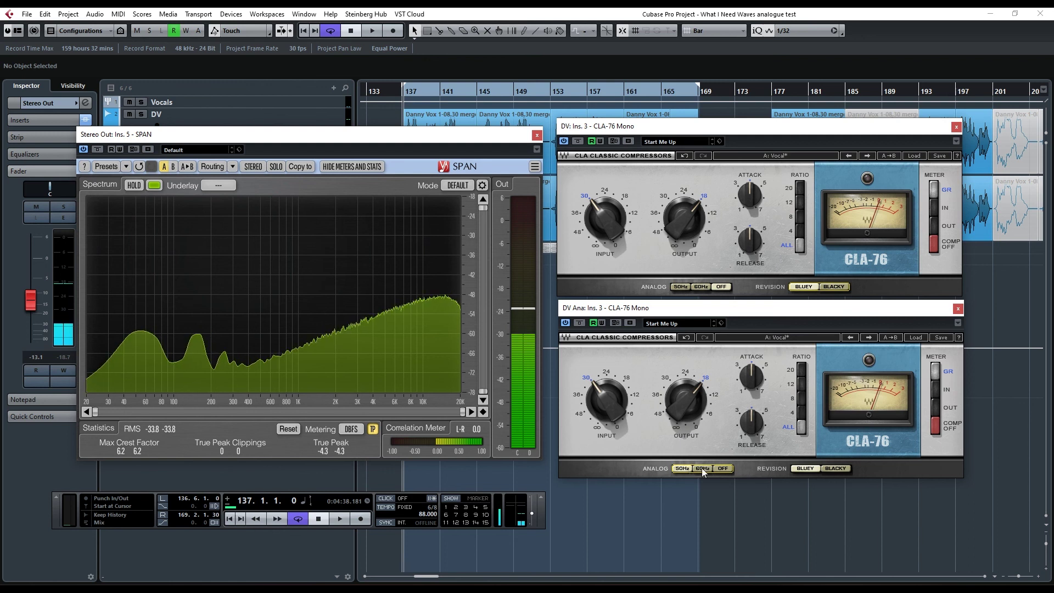
{"action": "left_click", "coordinate": [723, 468]}
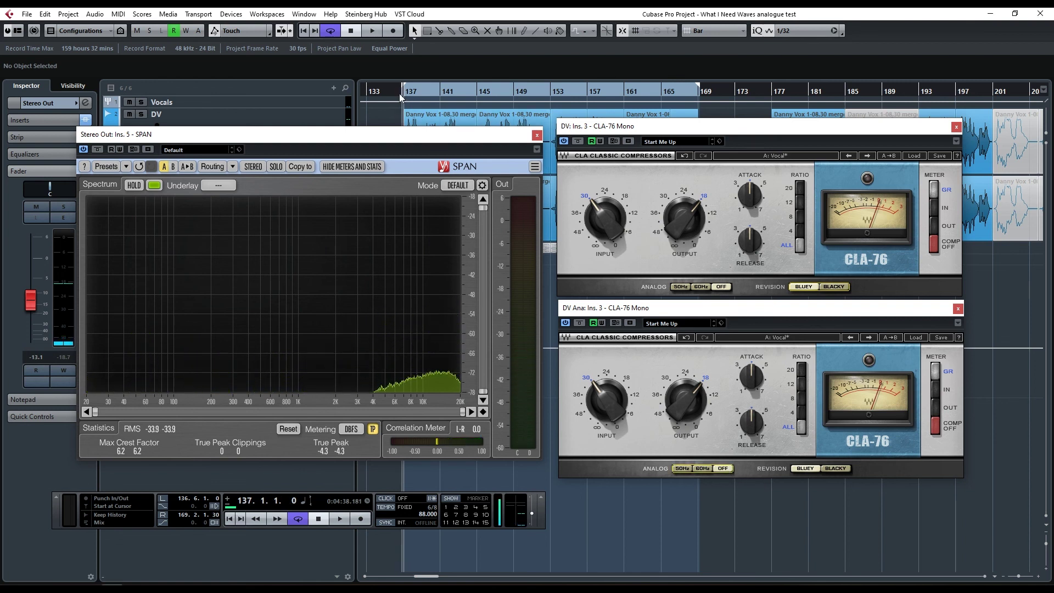
{"action": "key", "text": "space"}
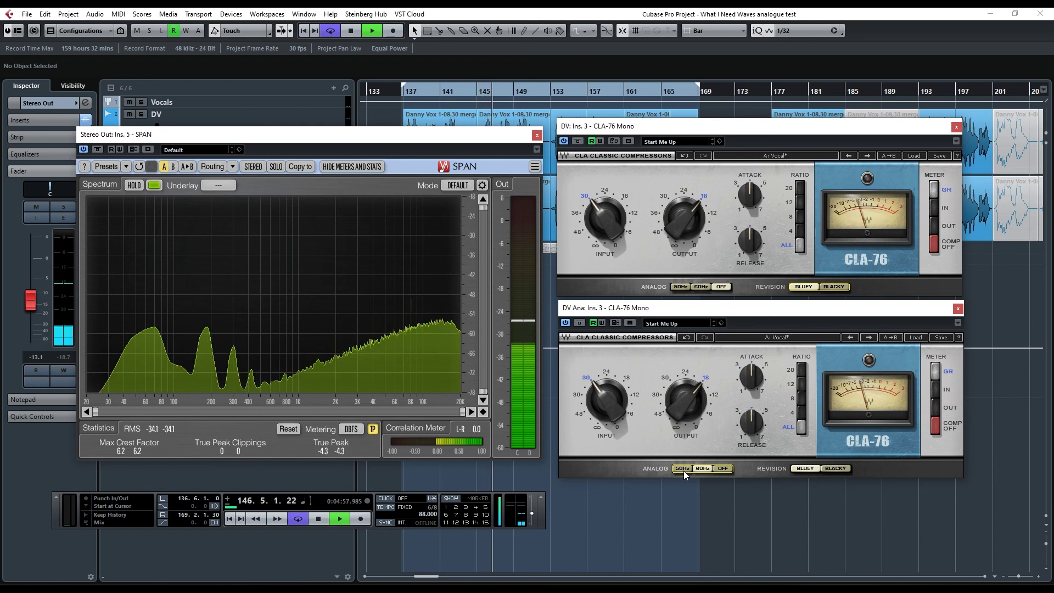
{"action": "left_click", "coordinate": [700, 470]}
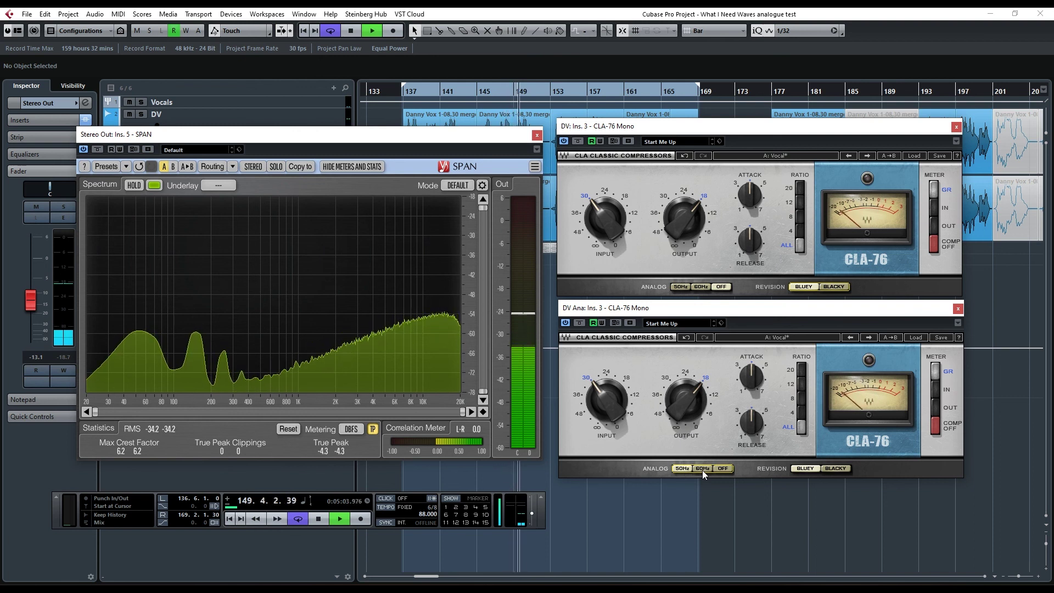
{"action": "key", "text": "space"}
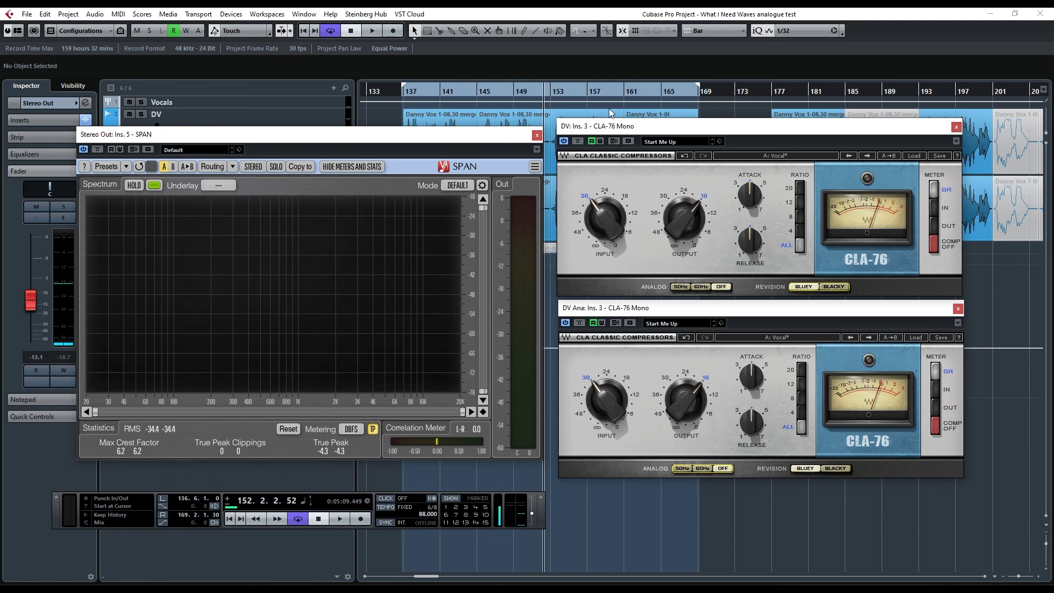
Deactivate the DV Ana CLA-76, play the loop through the CLA-2A pair with a brief DV bypass, and return to bar 137.
{"action": "left_click", "coordinate": [566, 324]}
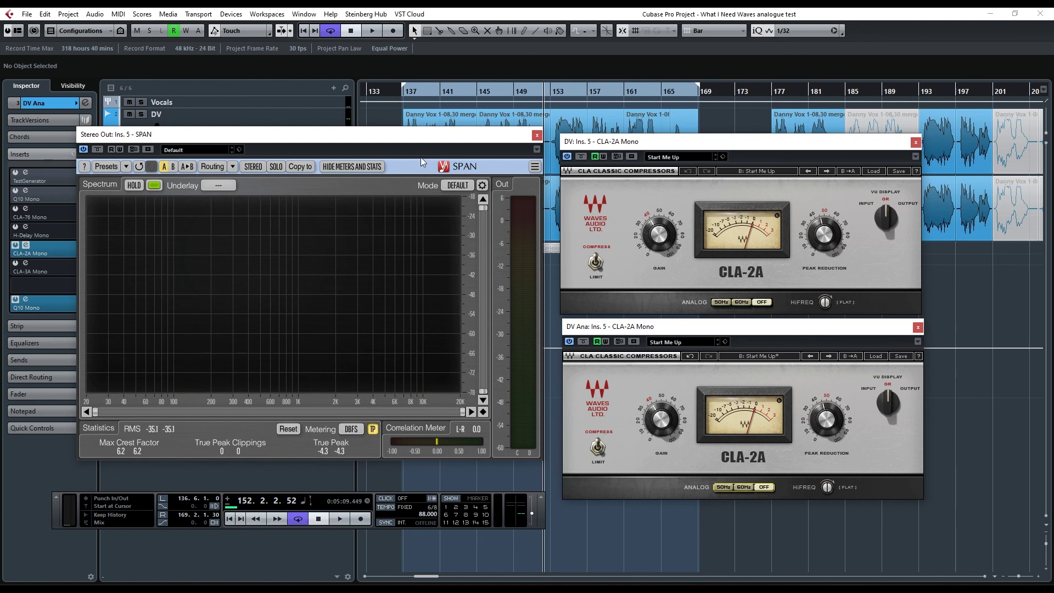
{"action": "left_click", "coordinate": [406, 97]}
{"action": "key", "text": "space"}
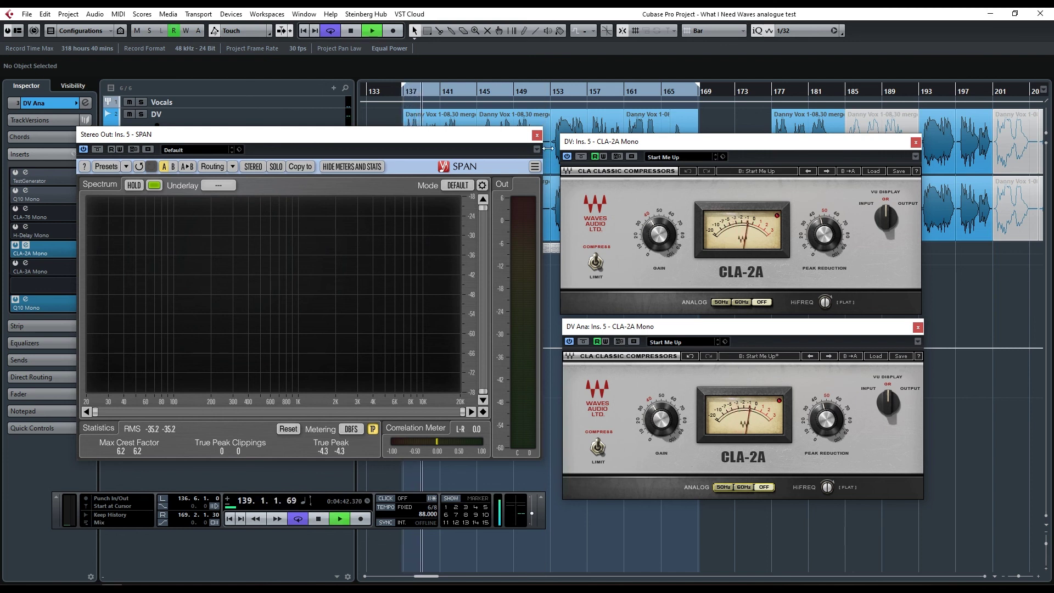
{"action": "left_click", "coordinate": [581, 156]}
{"action": "left_click", "coordinate": [581, 157]}
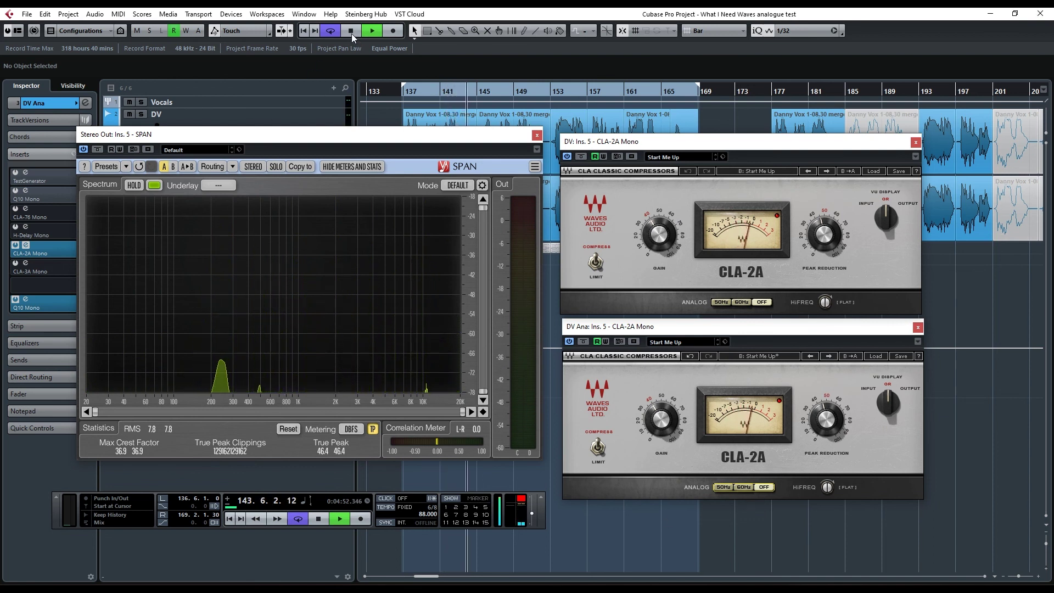
{"action": "key", "text": "space"}
{"action": "left_click", "coordinate": [401, 97]}
{"action": "left_click", "coordinate": [403, 97]}
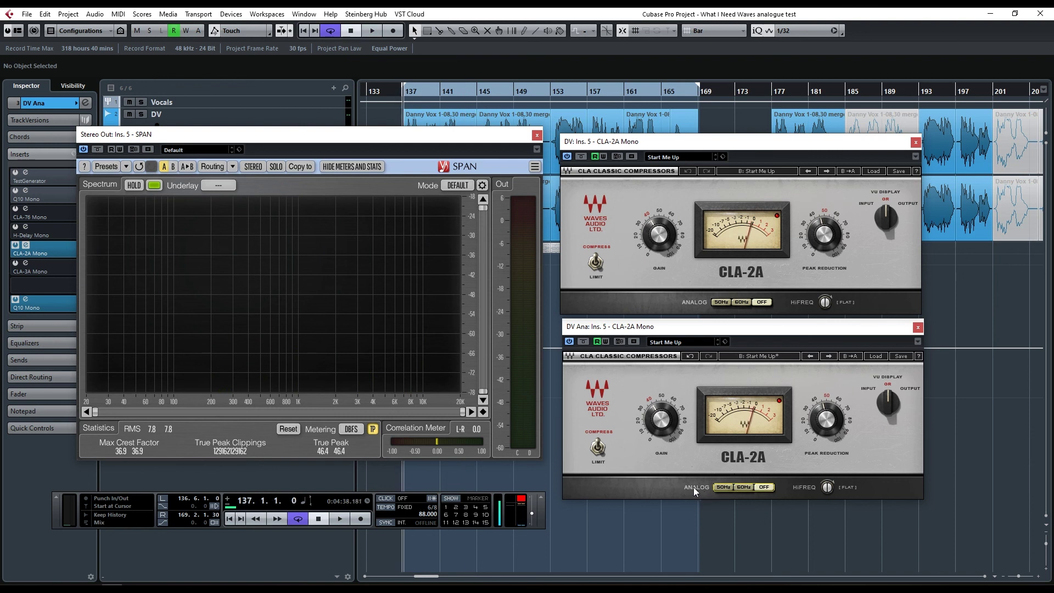
Compare the DV Ana CLA-2A's 60Hz and 50Hz analog noise with playback stopped, and turn its analog setting off.
{"action": "left_click", "coordinate": [743, 487]}
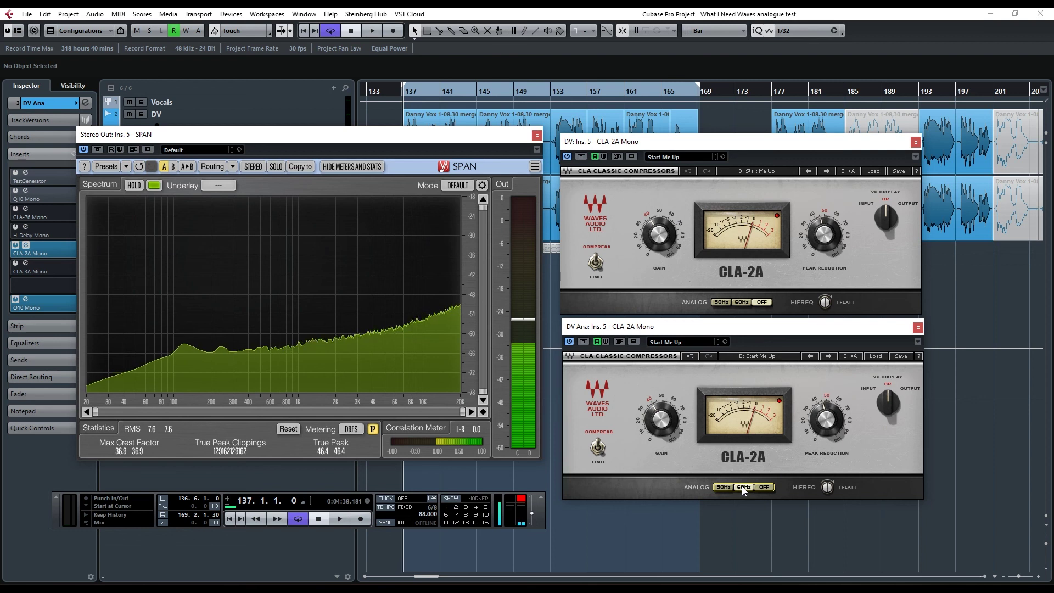
{"action": "left_click", "coordinate": [722, 486]}
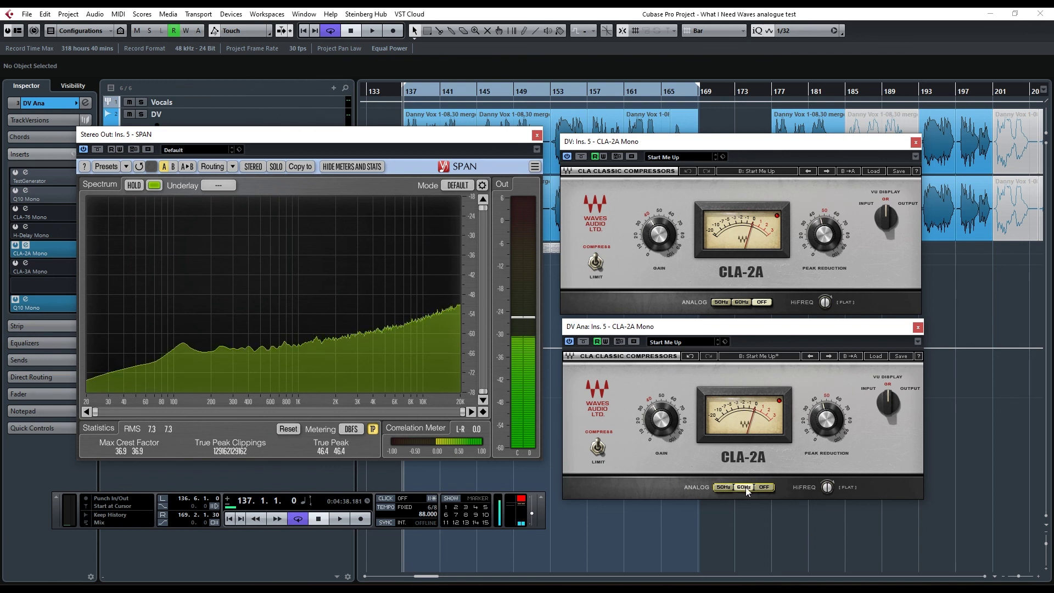
{"action": "left_click", "coordinate": [724, 487]}
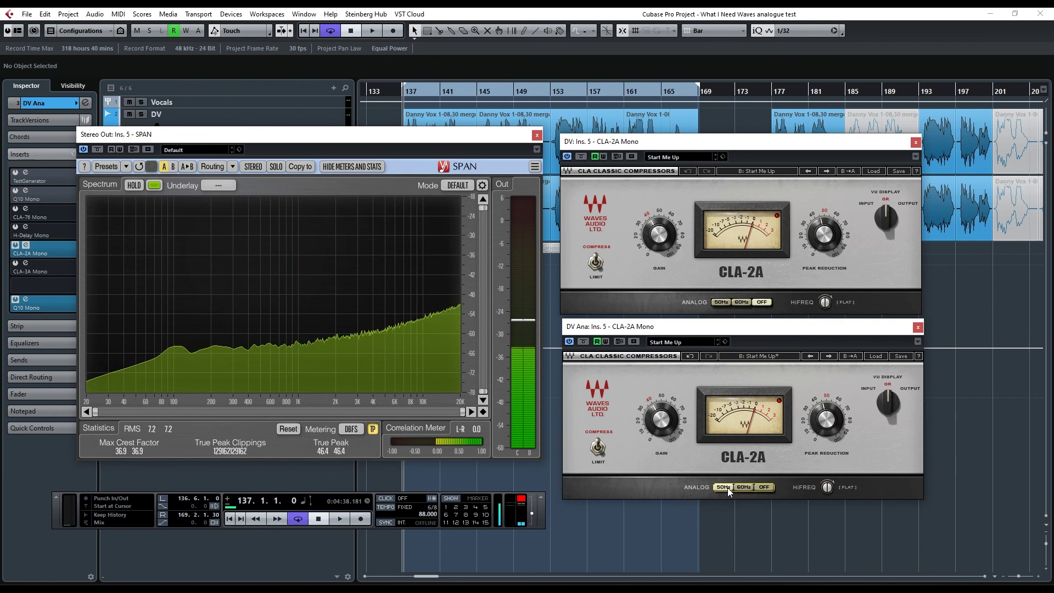
{"action": "left_click", "coordinate": [763, 490]}
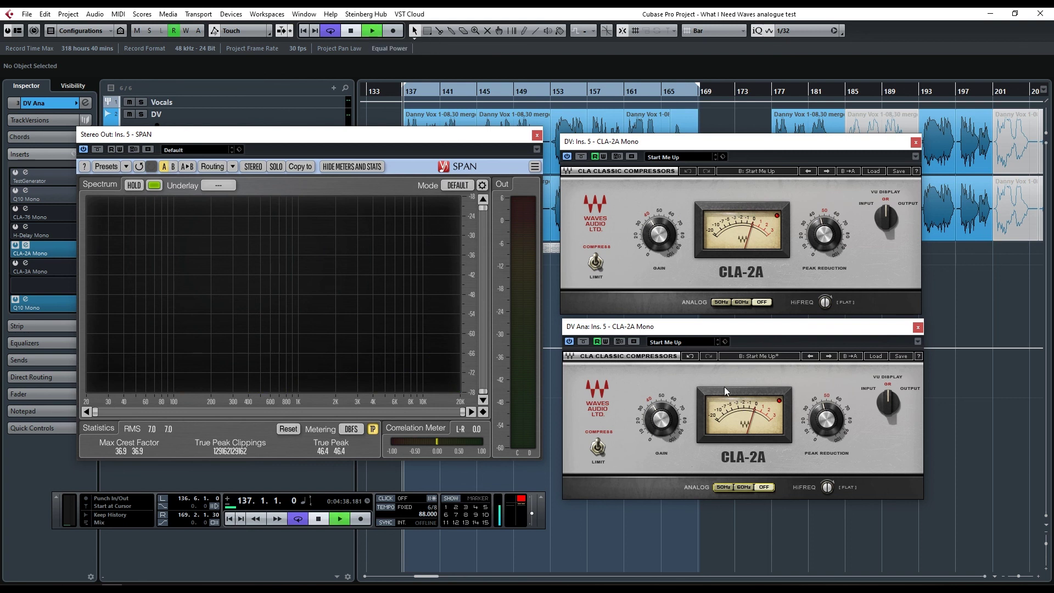
Check the DV Ana CLA-2A's 60Hz analog noise during loop playback, stop the transport, and turn the analog setting off.
{"action": "key", "text": "space"}
{"action": "left_click", "coordinate": [744, 487]}
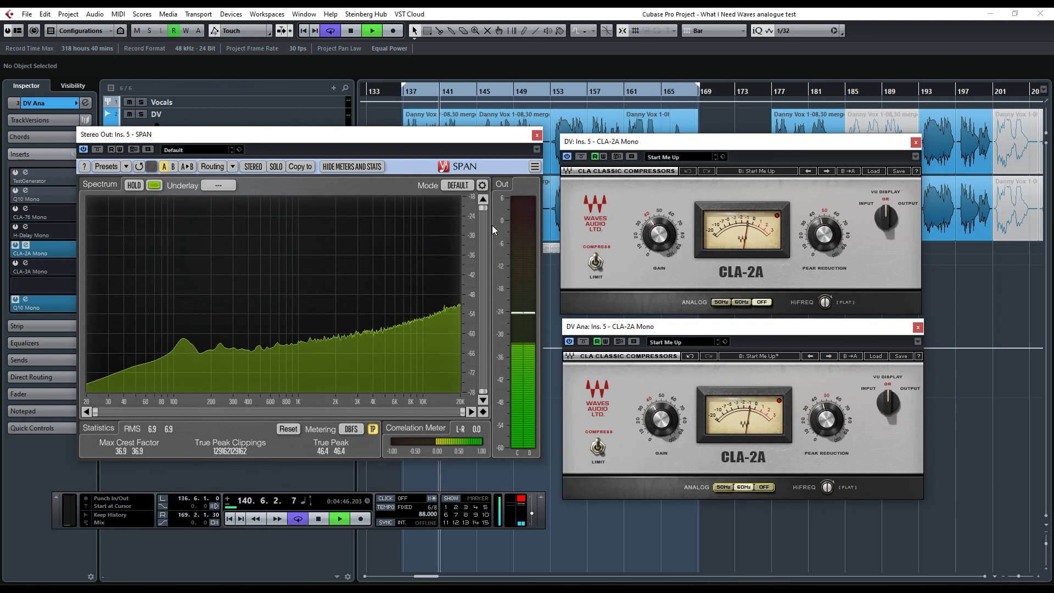
{"action": "left_click", "coordinate": [351, 31]}
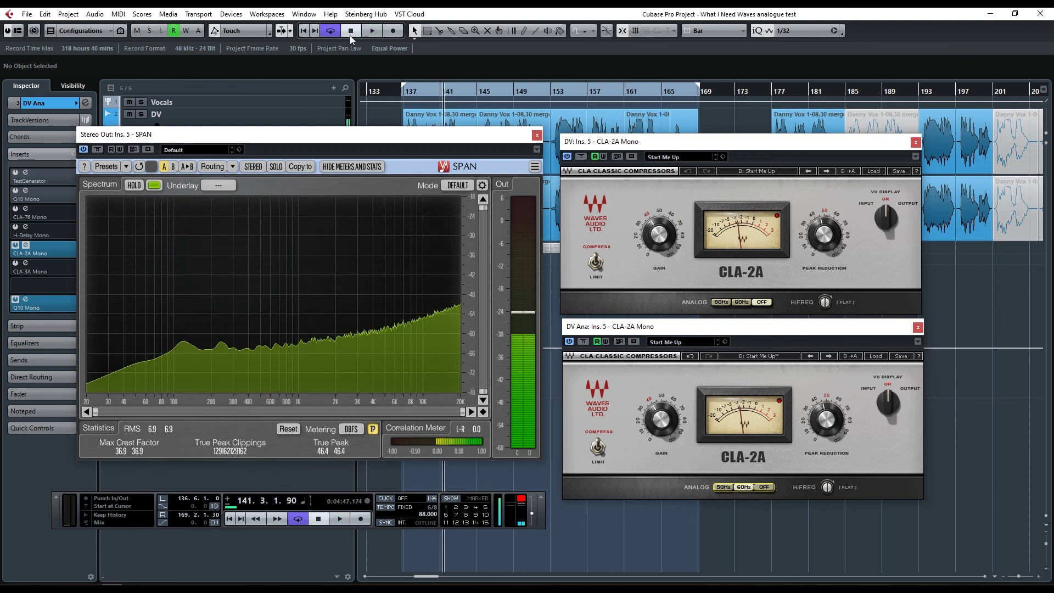
{"action": "left_click", "coordinate": [760, 487]}
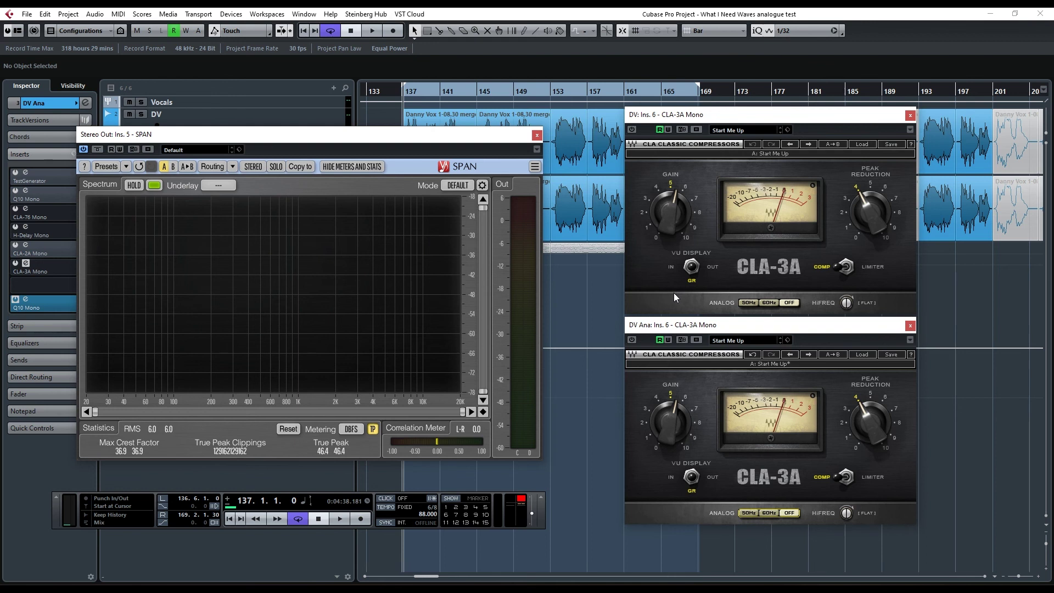
Activate the CLA-3A on both the DV and DV Ana tracks and set the DV Ana one's analog option to off.
{"action": "left_click", "coordinate": [632, 130]}
{"action": "left_click", "coordinate": [632, 341]}
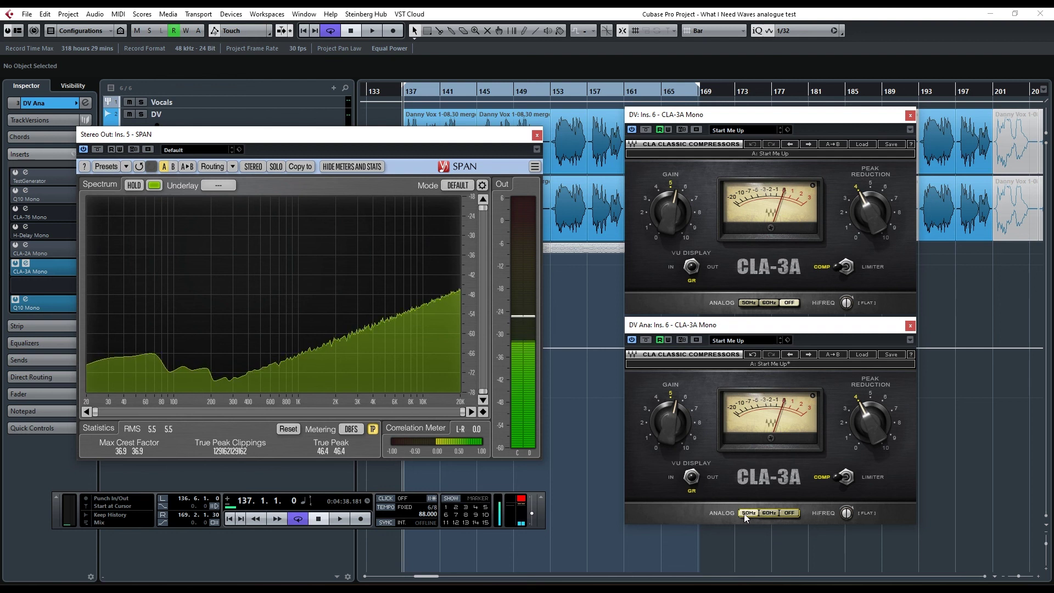
{"action": "left_click", "coordinate": [789, 512]}
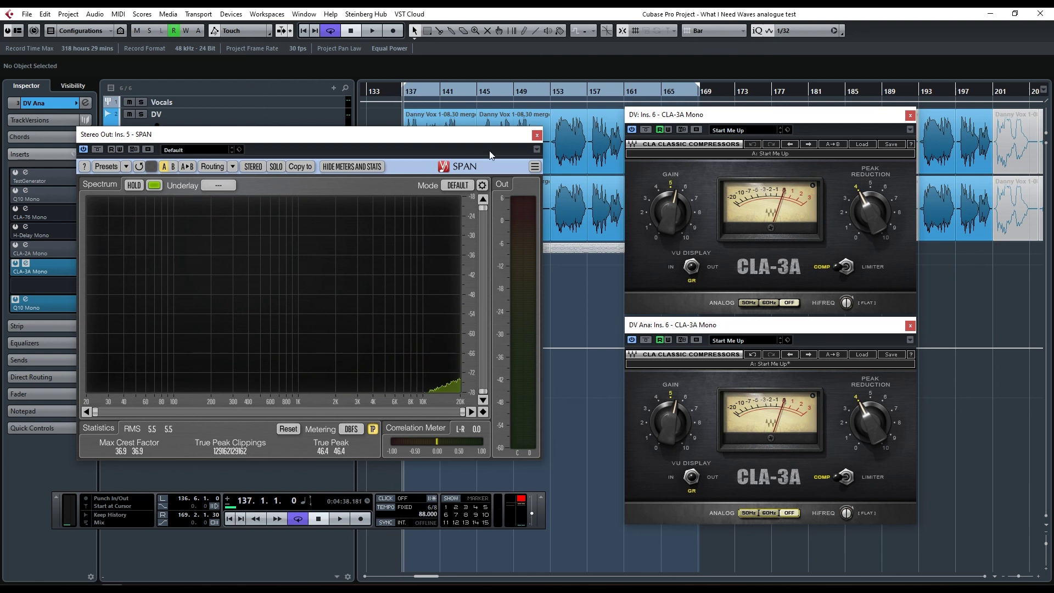
Play the loop, compare the DV Ana CLA-3A's 60Hz and 50Hz analog noise in SPAN, and stop at bar 137.
{"action": "left_click", "coordinate": [372, 31]}
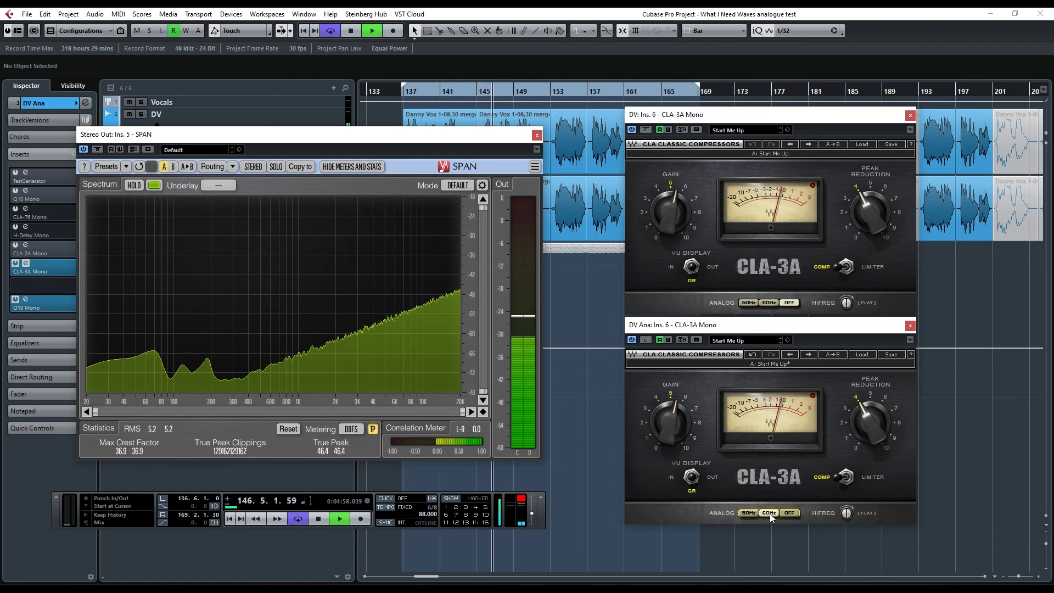
{"action": "left_click", "coordinate": [750, 513]}
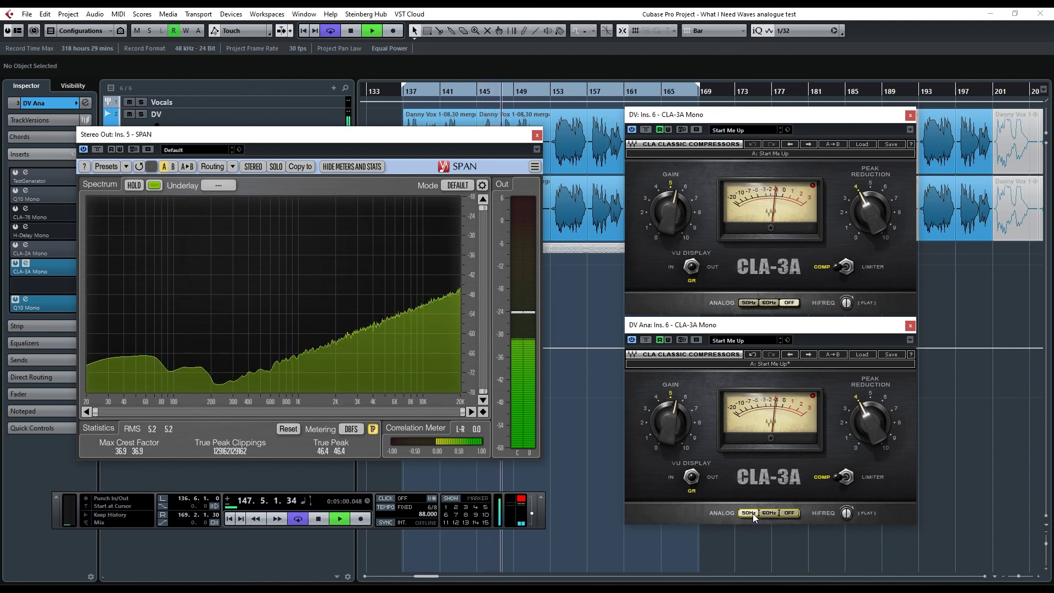
{"action": "left_click", "coordinate": [351, 30]}
{"action": "left_click", "coordinate": [352, 29]}
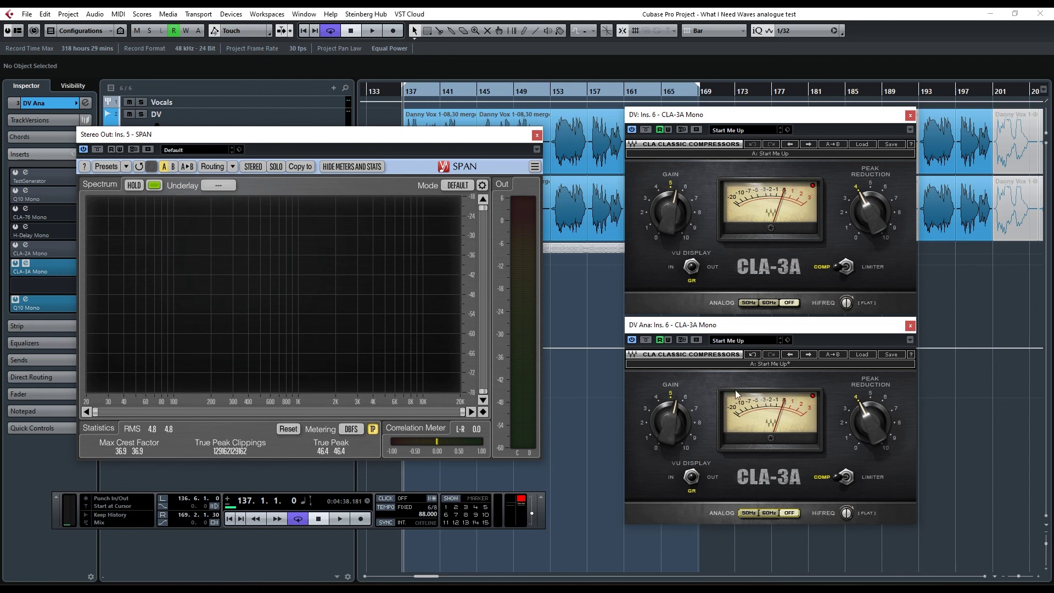
Check the DV Ana CLA-3A's 60Hz analog noise with playback stopped, and set its analog option back to off.
{"action": "left_click", "coordinate": [768, 512]}
{"action": "left_click", "coordinate": [782, 513]}
{"action": "left_click_drag", "start_coordinate": [890, 327], "coordinate": [890, 326]}
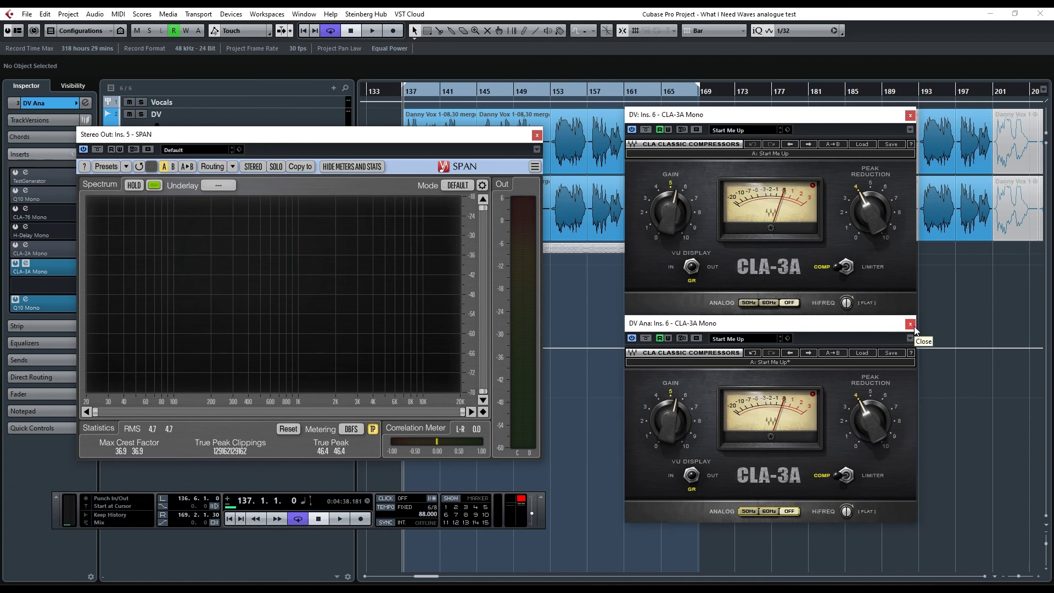
With playback stopped, compare both CLA-3As' 60Hz and 50Hz analog noise in SPAN, and set both analog options back to off.
{"action": "left_click_drag", "start_coordinate": [887, 327], "coordinate": [887, 328]}
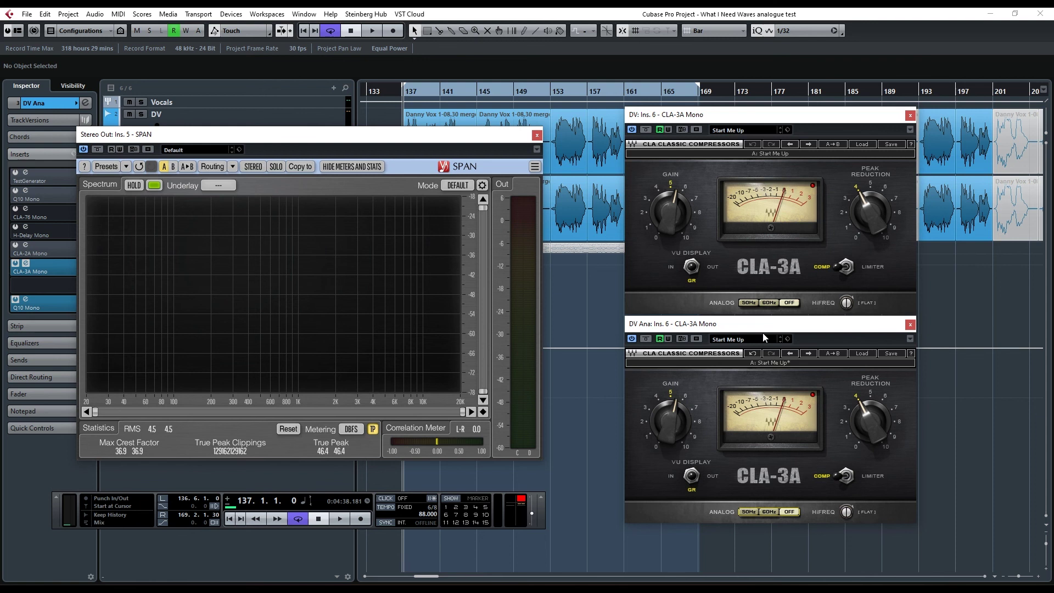
{"action": "left_click", "coordinate": [768, 303]}
{"action": "left_click", "coordinate": [769, 512]}
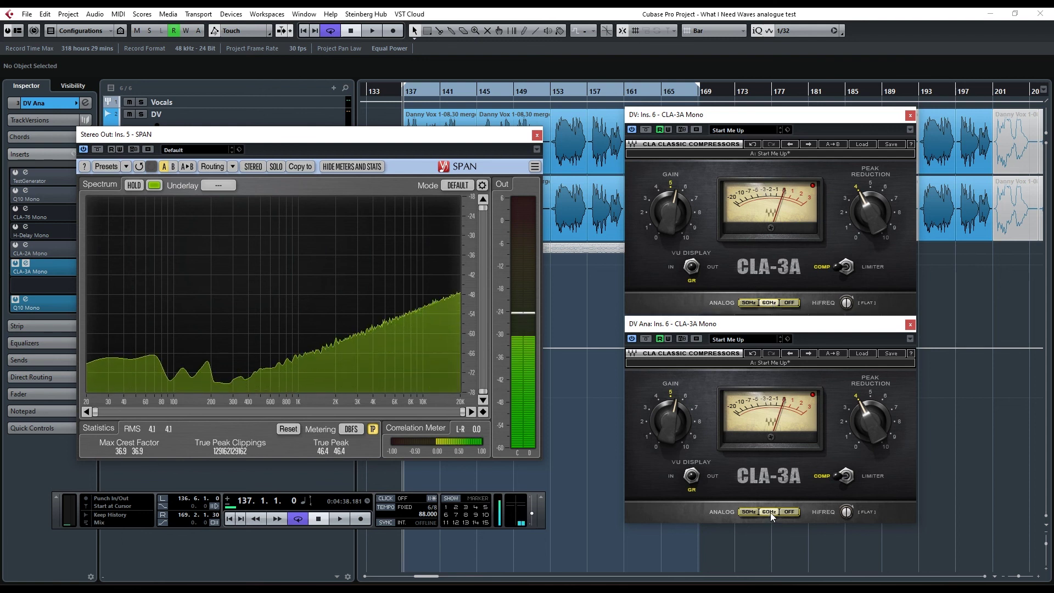
{"action": "left_click", "coordinate": [749, 303]}
{"action": "left_click", "coordinate": [755, 511]}
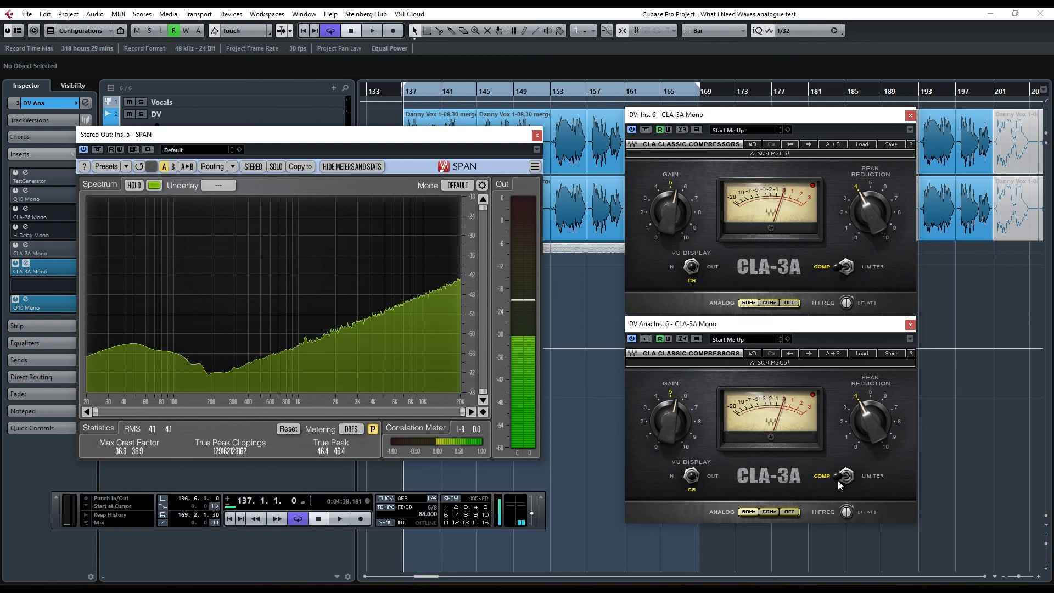
{"action": "left_click", "coordinate": [788, 302]}
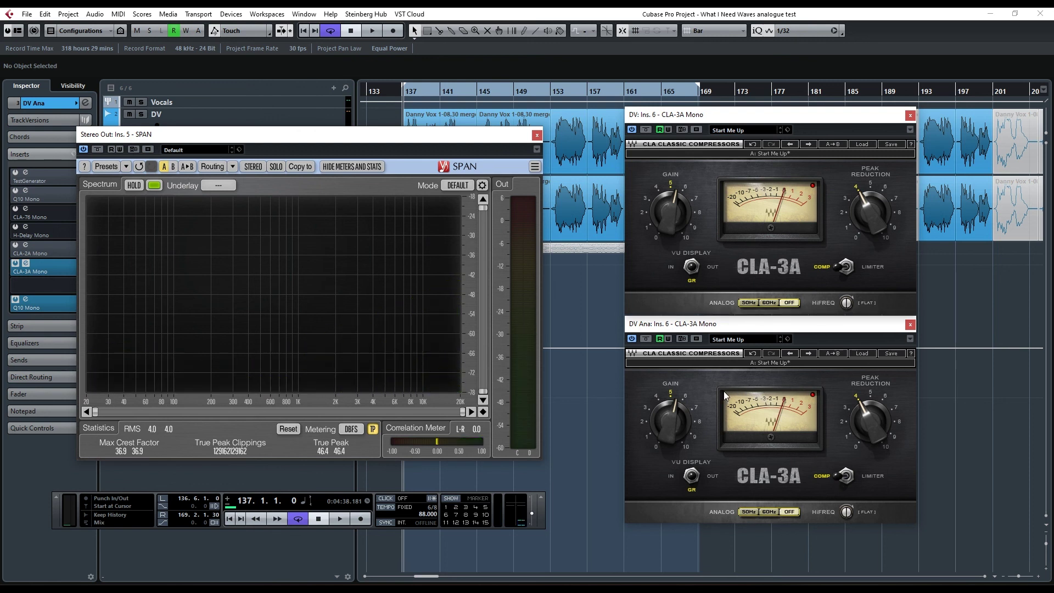
Check the DV CLA-3A's 60Hz analog noise on its own in SPAN, and return its analog option to off.
{"action": "left_click", "coordinate": [693, 326]}
{"action": "left_click", "coordinate": [773, 303]}
{"action": "left_click", "coordinate": [788, 303]}
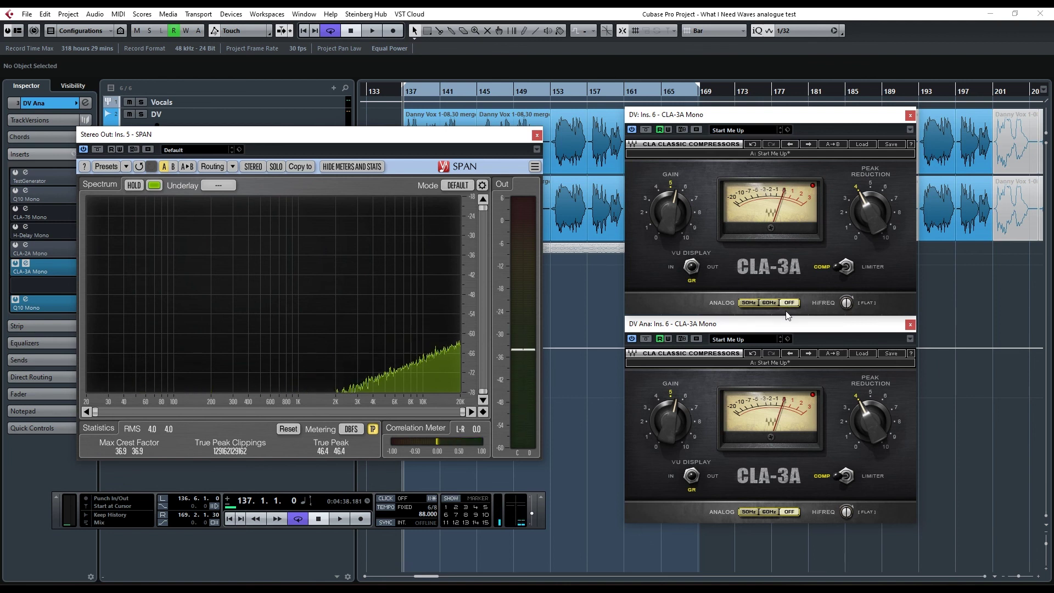
Deactivate the CLA-3A on both the DV Ana and DV tracks and leave both of their plugin windows closed.
{"action": "left_click", "coordinate": [910, 115]}
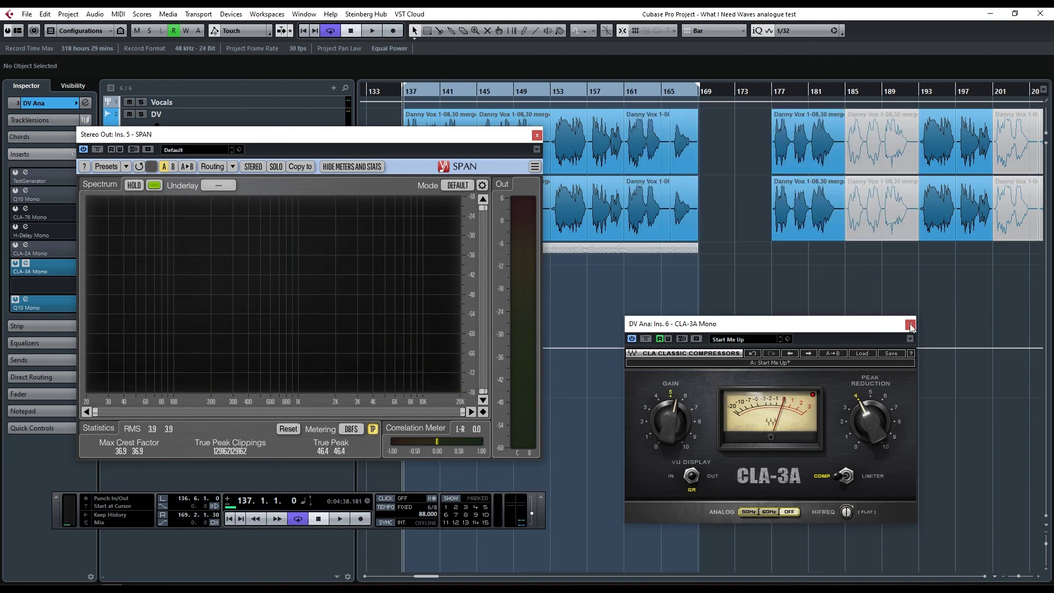
{"action": "left_click", "coordinate": [910, 324]}
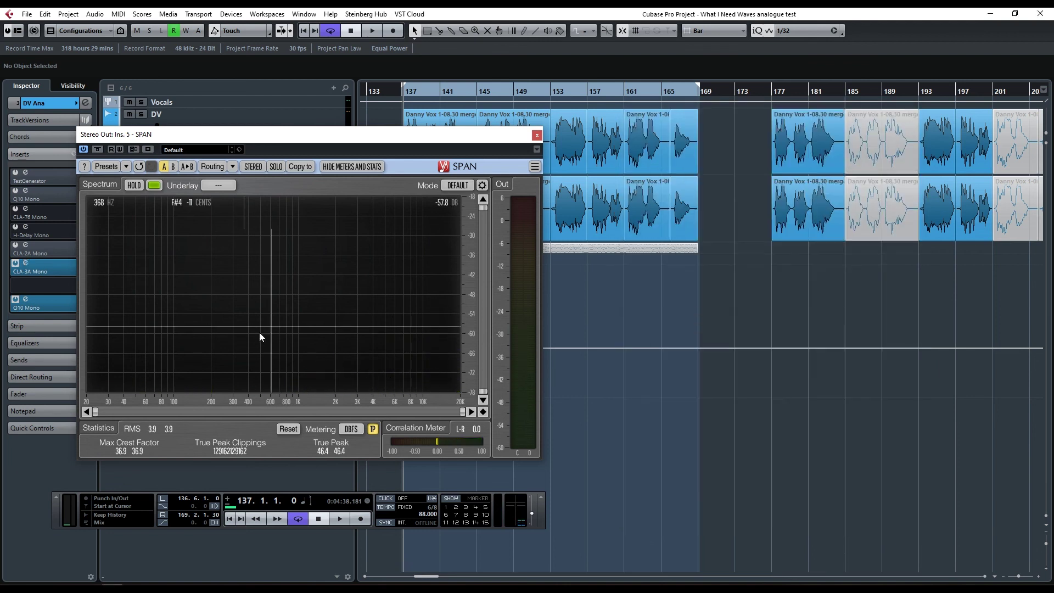
{"action": "left_click", "coordinate": [25, 262]}
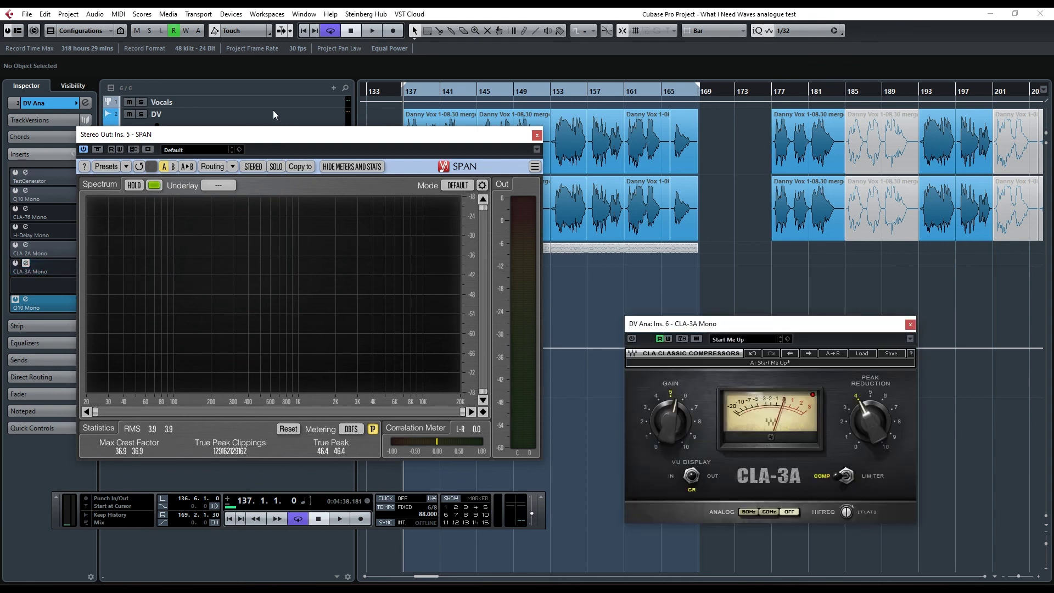
{"action": "left_click", "coordinate": [227, 123]}
{"action": "left_click", "coordinate": [25, 263]}
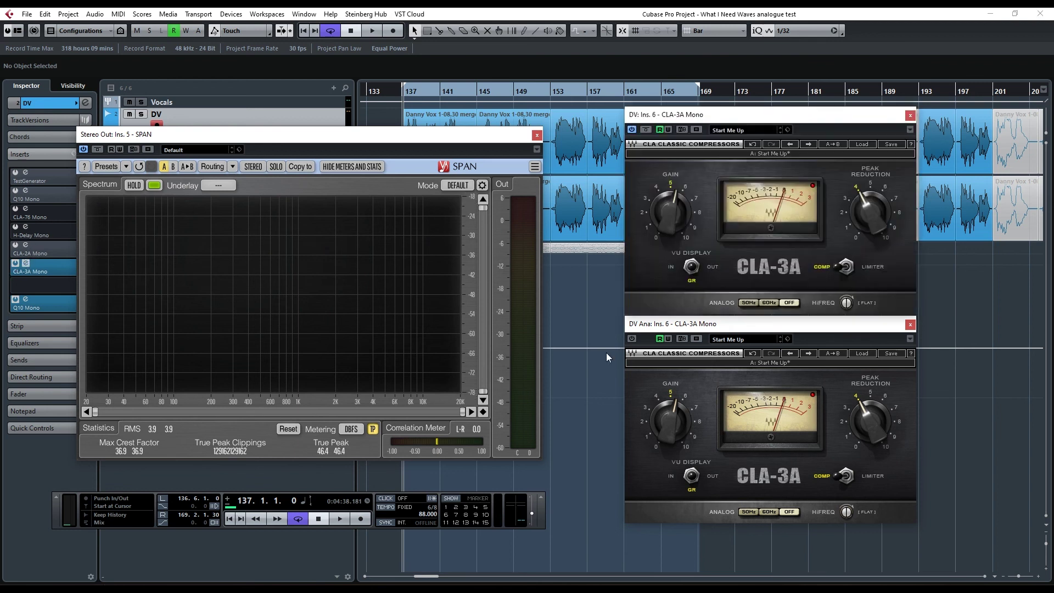
{"action": "left_click", "coordinate": [911, 115]}
{"action": "left_click", "coordinate": [910, 325]}
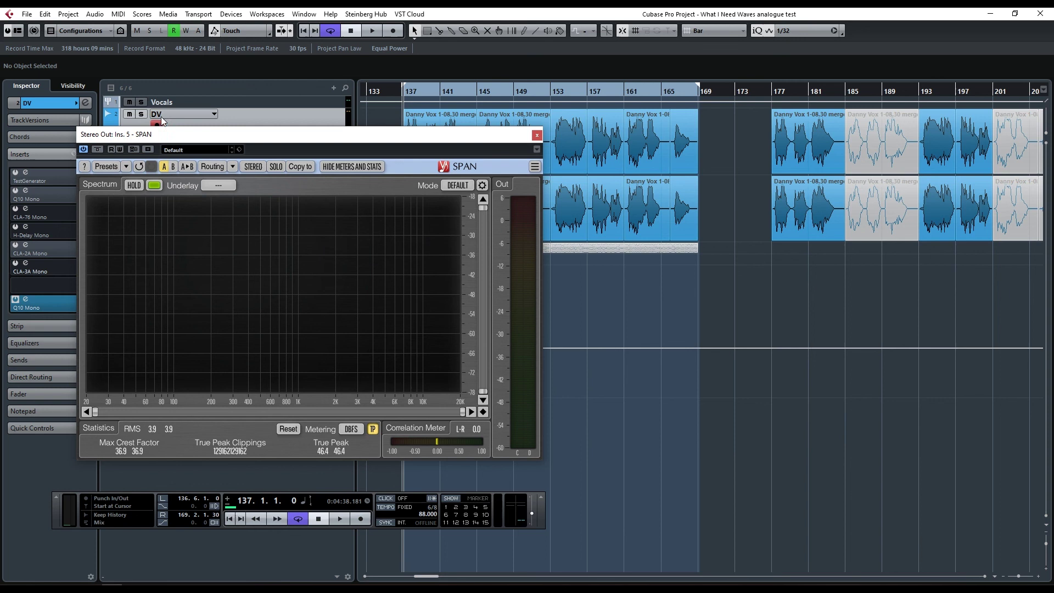
Open the H-Delay on the DV track, place its window beside the SPAN analyser, and raise its analog control.
{"action": "left_click", "coordinate": [25, 227]}
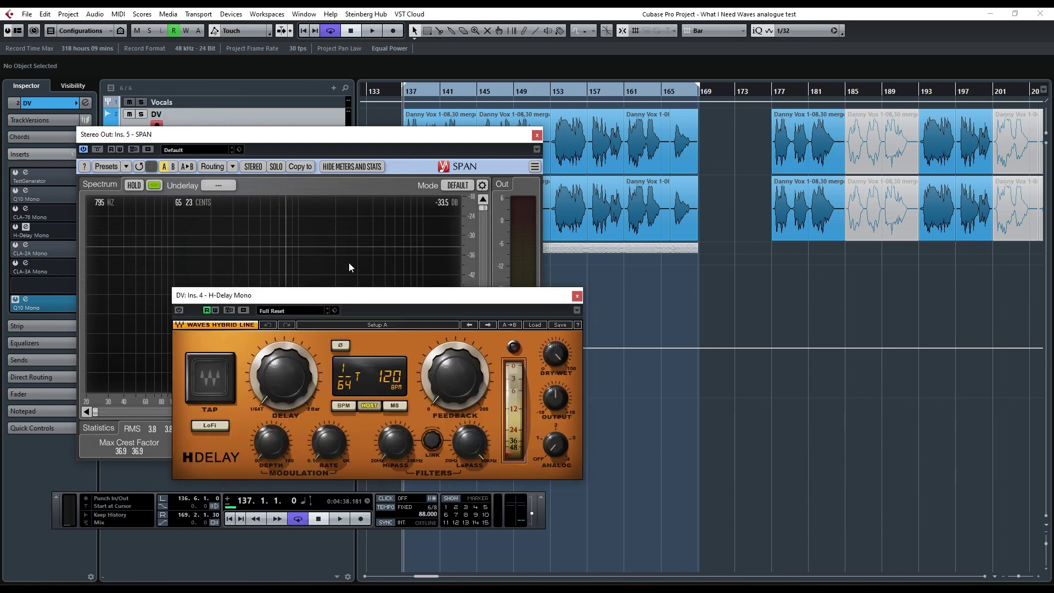
{"action": "left_click_drag", "start_coordinate": [349, 306], "coordinate": [668, 306]}
{"action": "left_click_drag", "start_coordinate": [876, 452], "coordinate": [876, 445]}
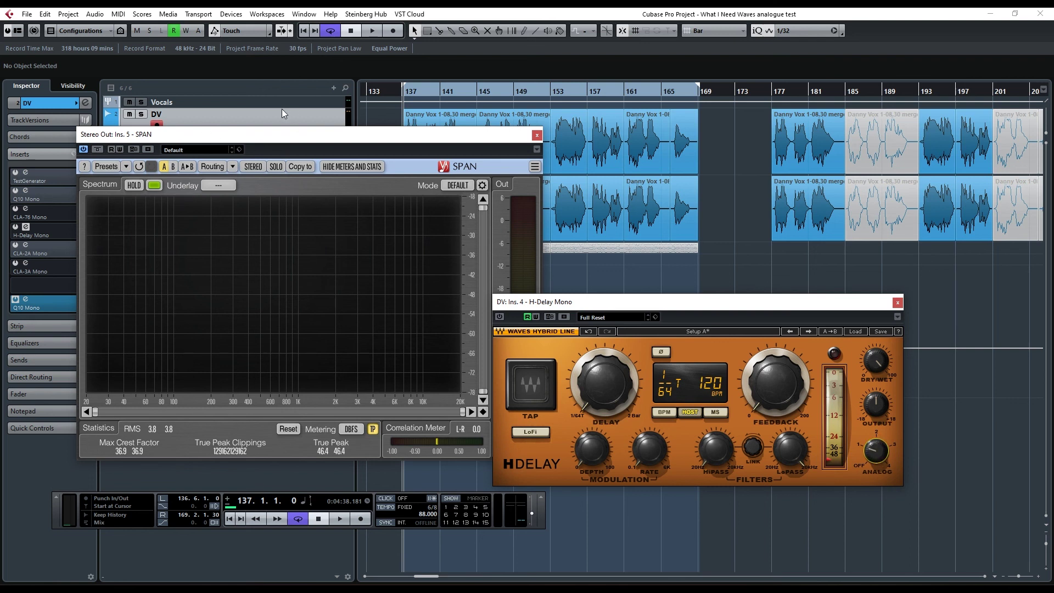
Activate and open the DV Ana track's H-Delay, and place its window directly above the DV track's H-Delay.
{"action": "key", "text": "Down"}
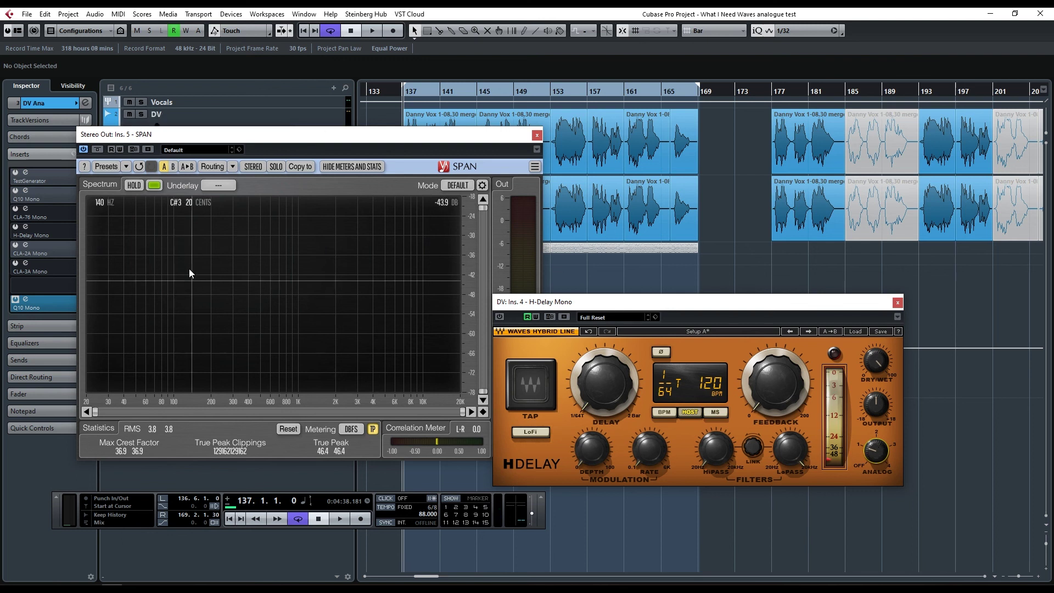
{"action": "left_click", "coordinate": [24, 226]}
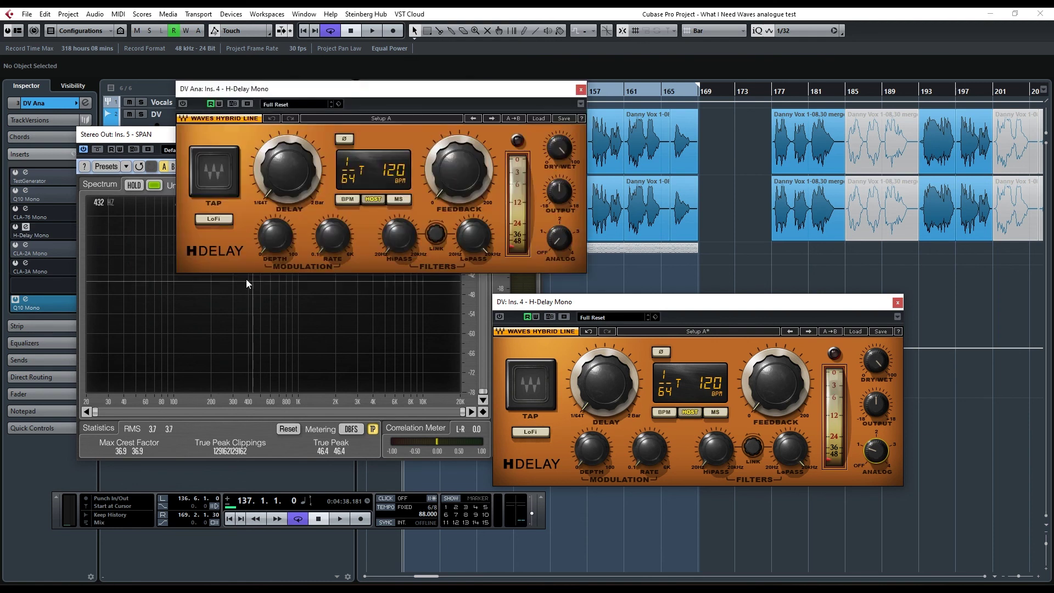
{"action": "left_click_drag", "start_coordinate": [243, 93], "coordinate": [559, 111]}
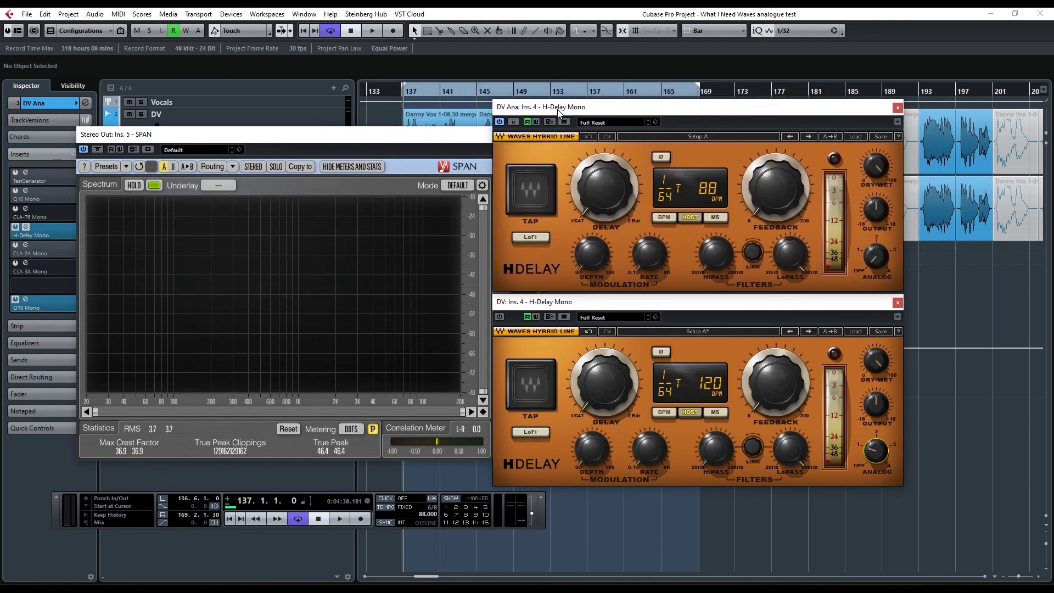
{"action": "left_click", "coordinate": [682, 417]}
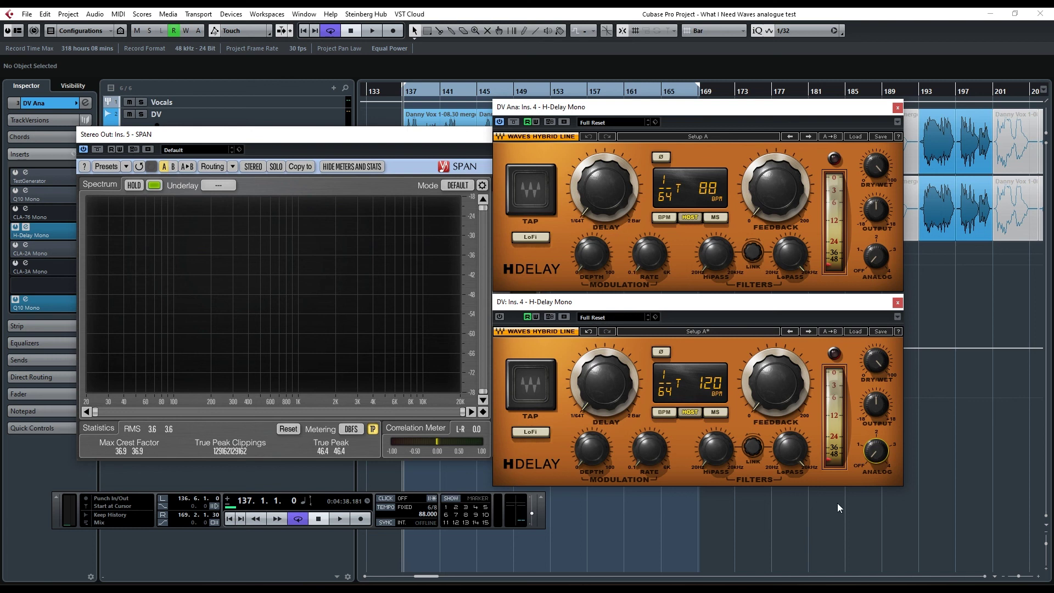
Activate the DV track's H-Delay with its analog control off, and compare the DV Ana H-Delay's analog noise levels in SPAN.
{"action": "left_click_drag", "start_coordinate": [875, 453], "coordinate": [875, 476]}
{"action": "left_click_drag", "start_coordinate": [876, 258], "coordinate": [876, 248]}
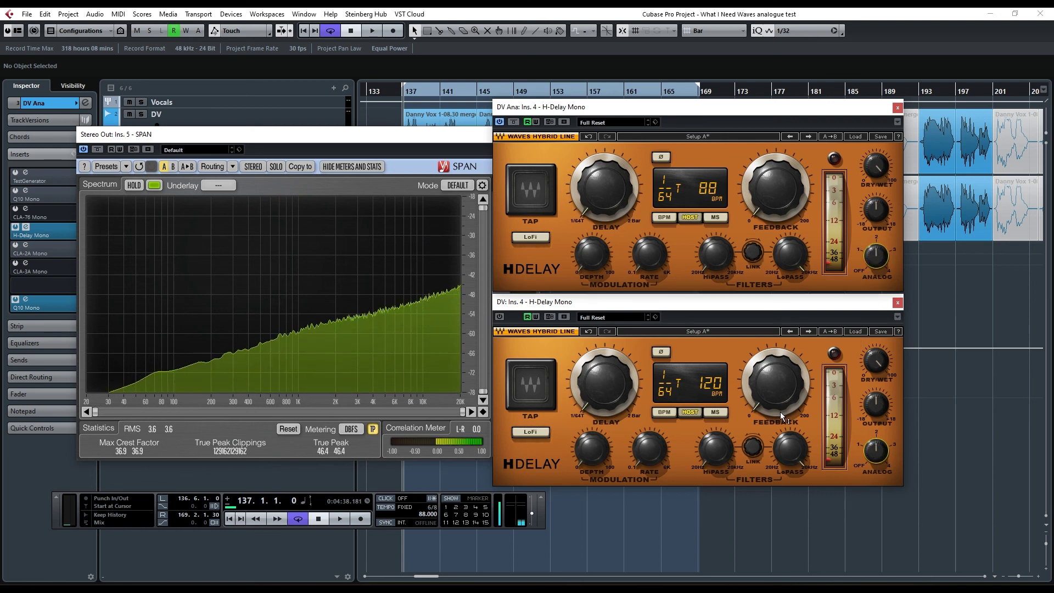
{"action": "left_click", "coordinate": [500, 318]}
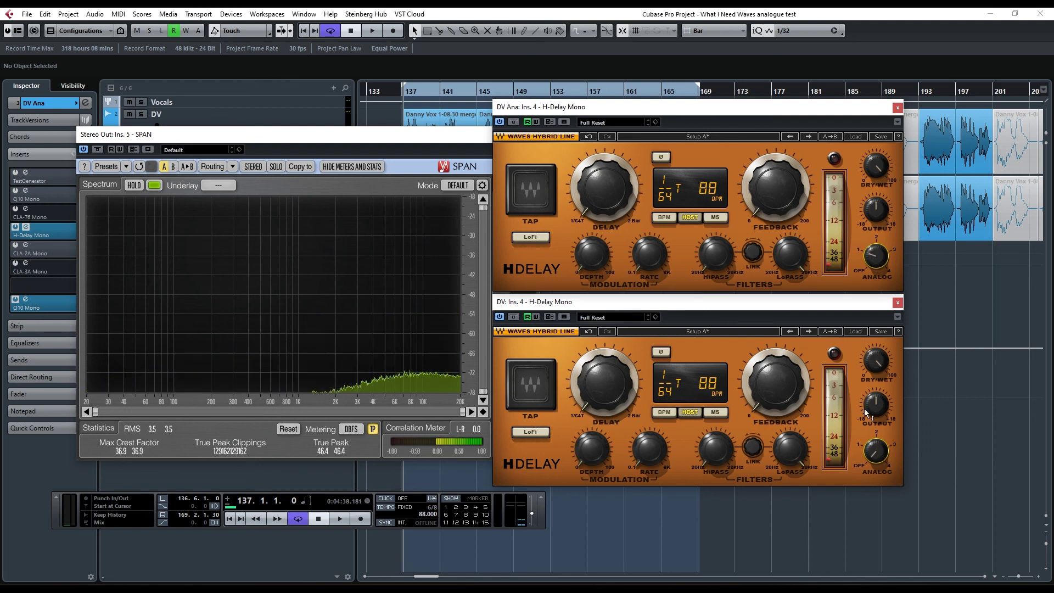
{"action": "left_click", "coordinate": [874, 450]}
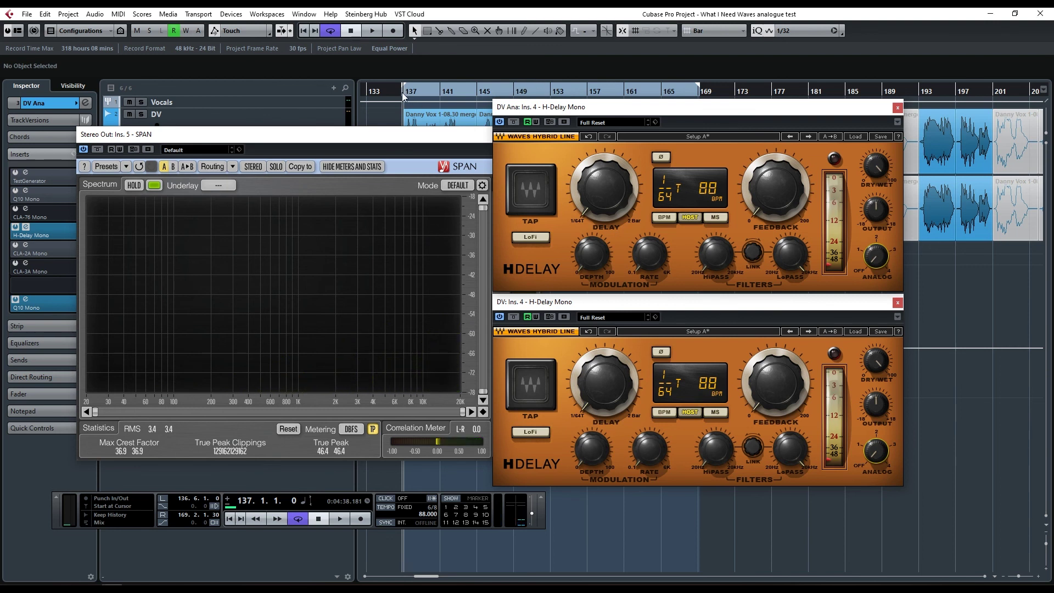
Play the loop with the DV Ana track muted, stop, unmute that track, and return to bar 137.
{"action": "key", "text": "space"}
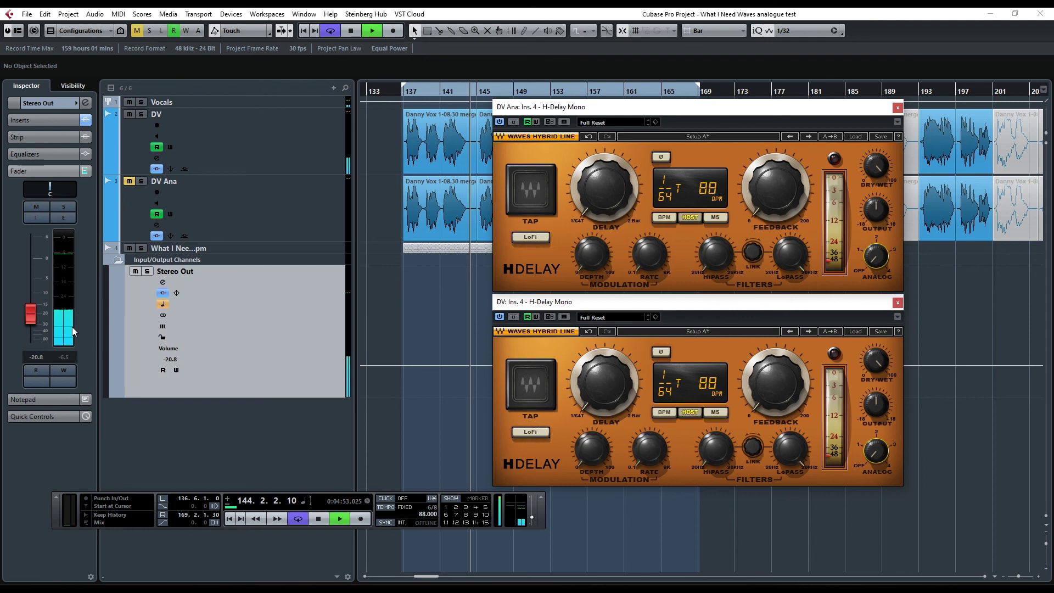
{"action": "key", "text": "space"}
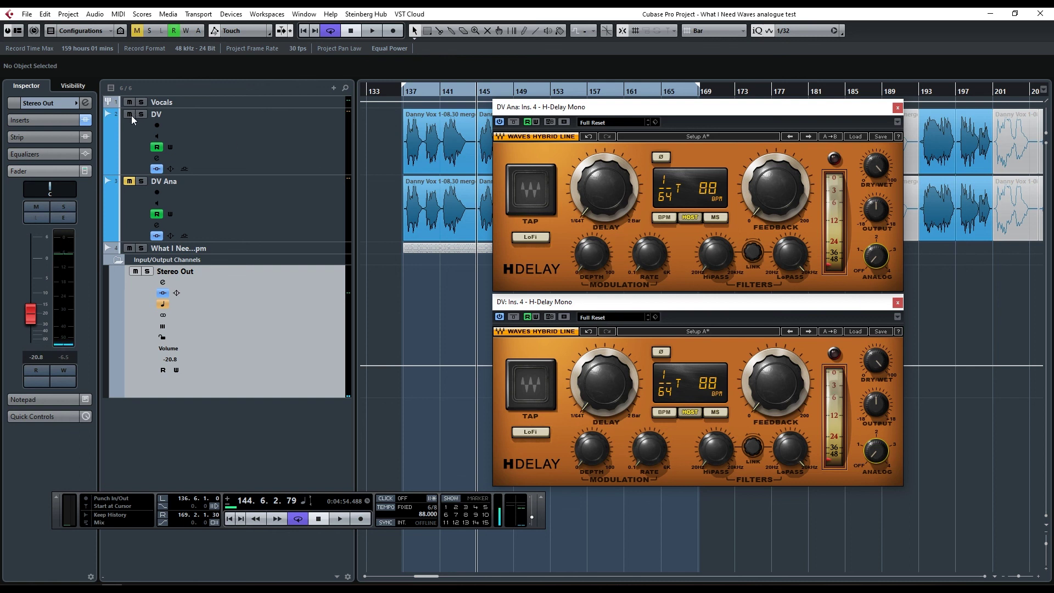
{"action": "left_click", "coordinate": [129, 180]}
{"action": "left_click", "coordinate": [404, 95]}
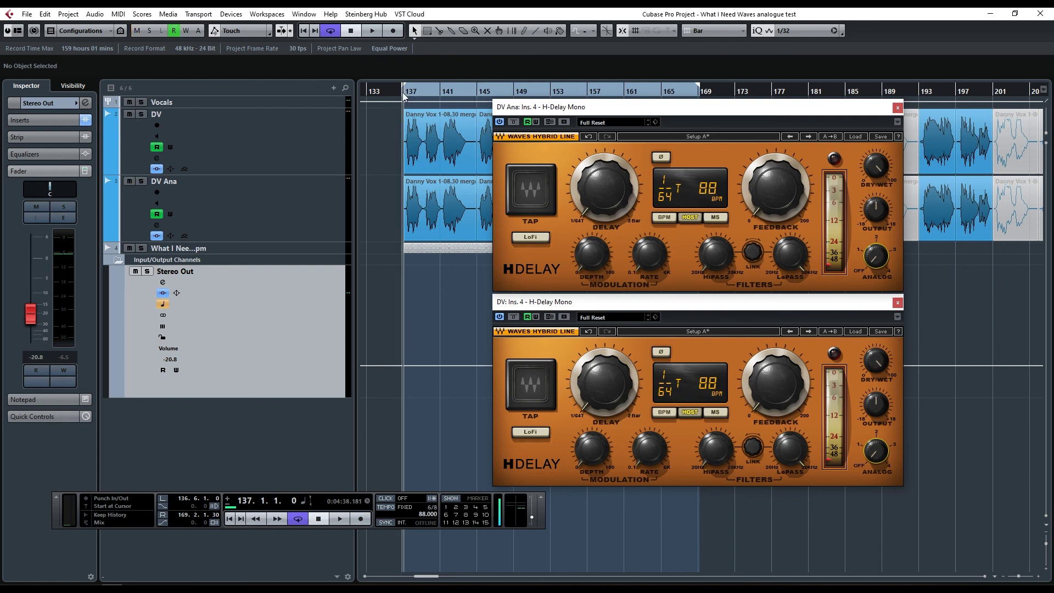
Play both vocal tracks, raise the Stereo Out volume to -9.17, and vary the DV Ana H-Delay's analog level.
{"action": "key", "text": "space"}
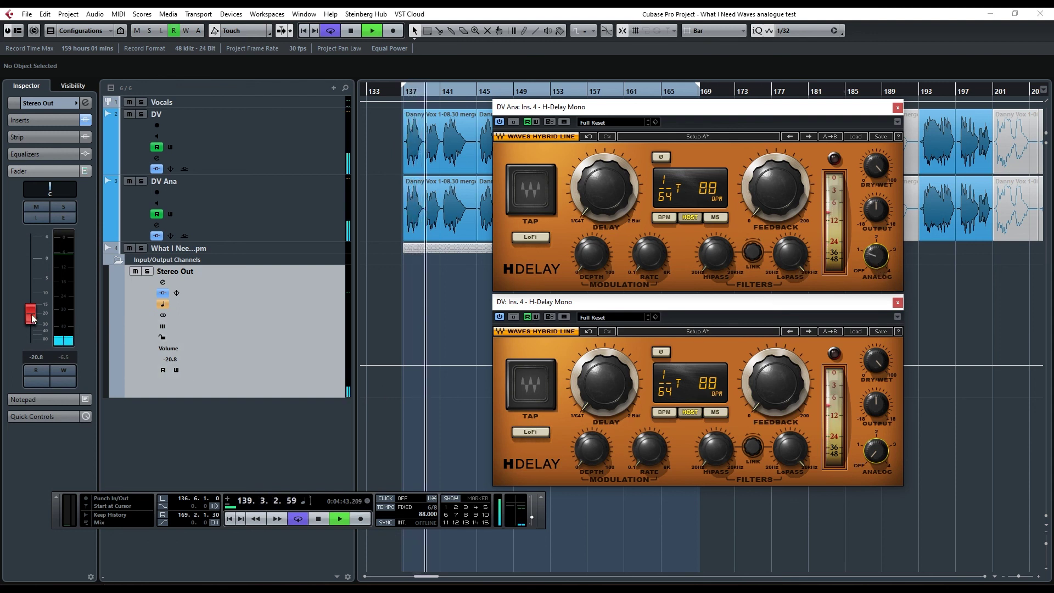
{"action": "left_click_drag", "start_coordinate": [31, 318], "coordinate": [31, 294]}
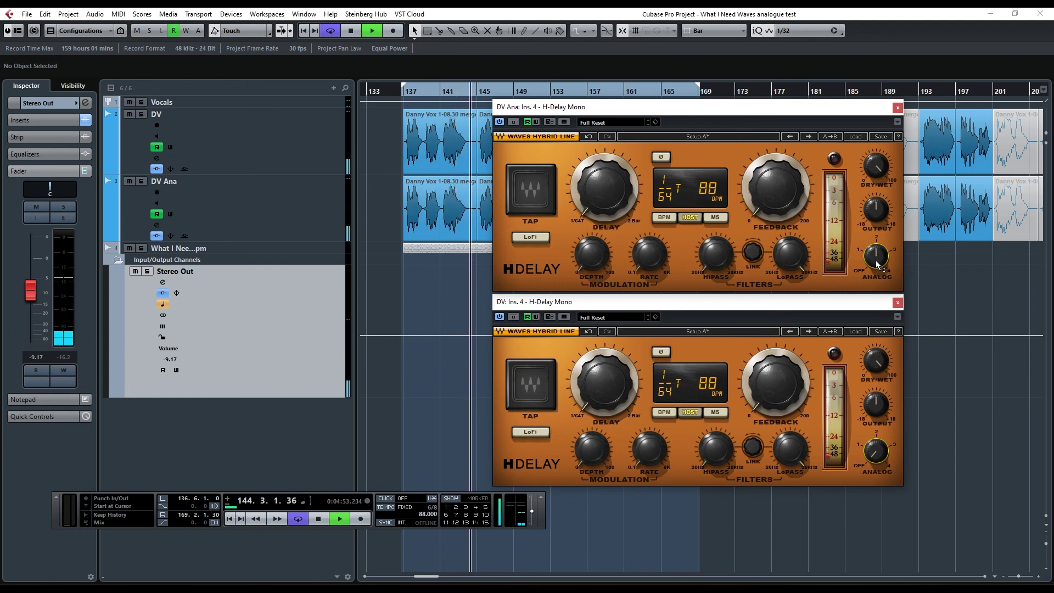
{"action": "left_click_drag", "start_coordinate": [876, 264], "coordinate": [877, 253]}
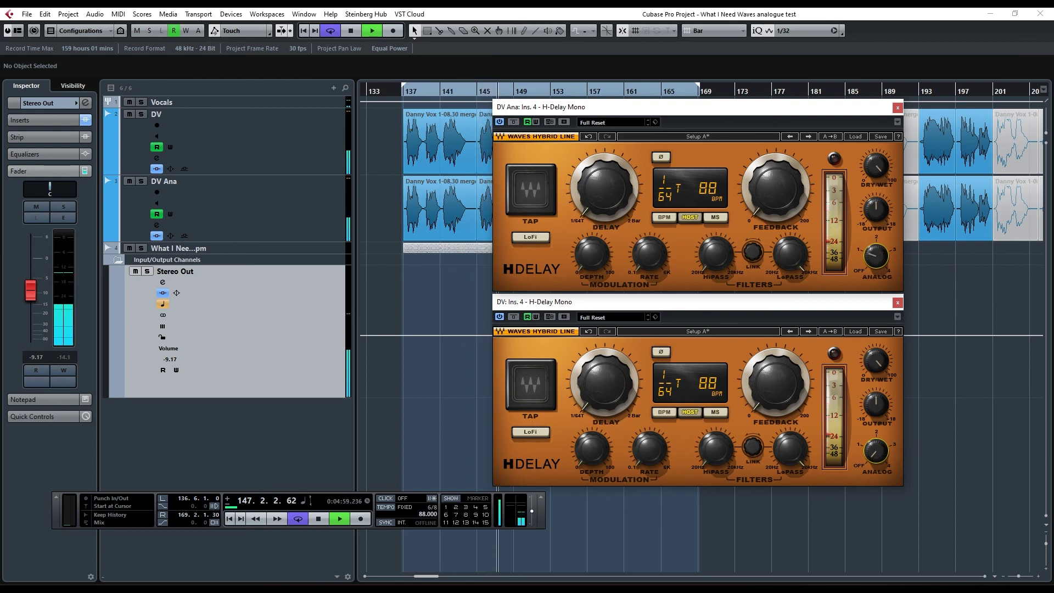
Stop playback and close the H-Delay windows of the DV Ana and DV tracks.
{"action": "left_click", "coordinate": [320, 520]}
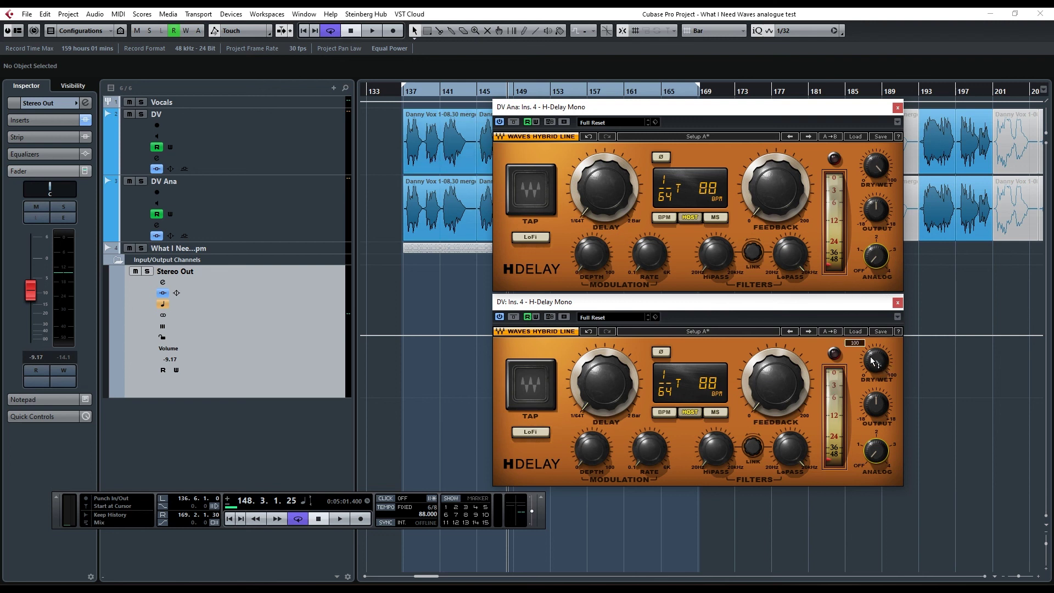
{"action": "left_click", "coordinate": [897, 108]}
{"action": "left_click", "coordinate": [898, 303]}
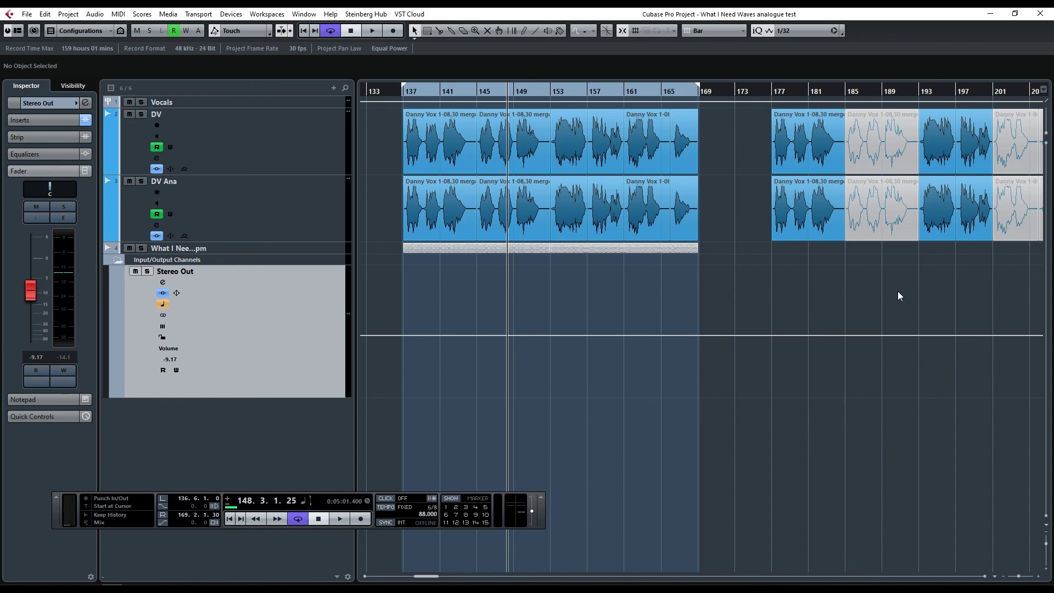
Switch to the browser to review the Analog section of the CLA-2A User Manual, and return to bar 137 in Cubase.
{"action": "key", "text": "alt+Tab"}
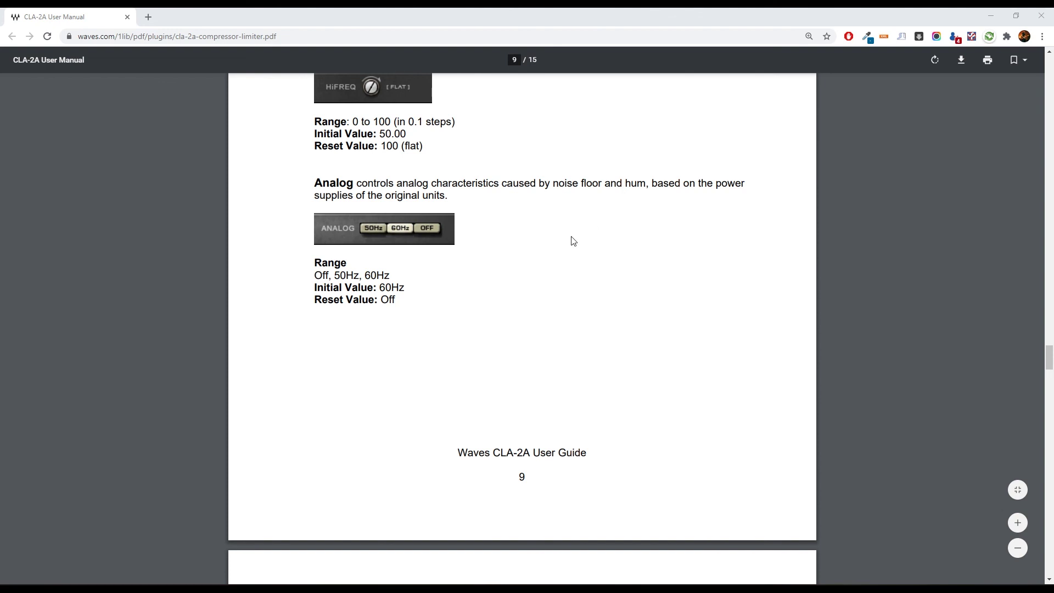
{"action": "scroll", "coordinate": [493, 347], "scroll_direction": "up", "scroll_amount": 20}
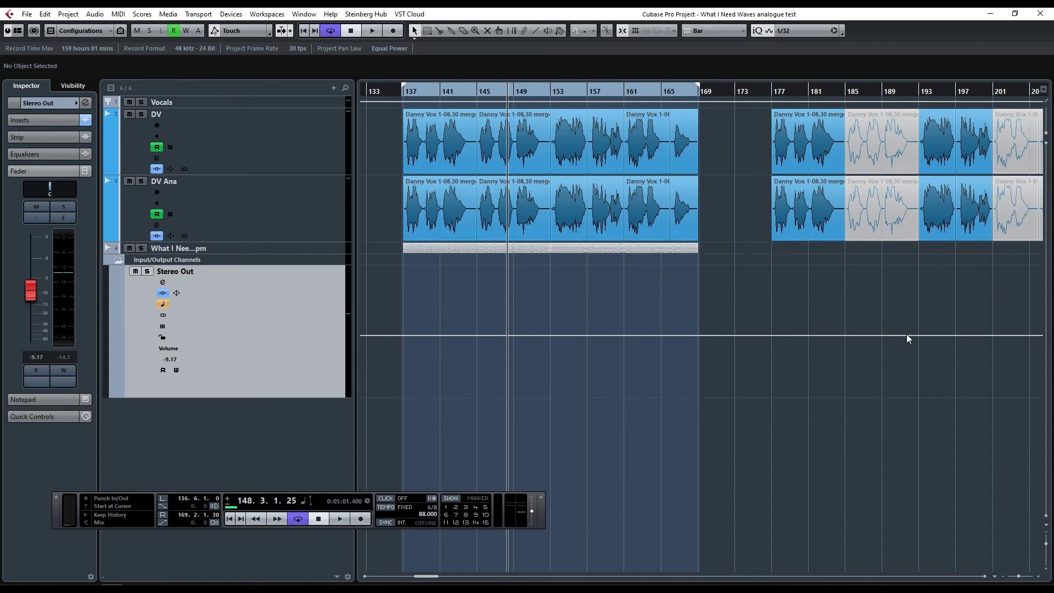
{"action": "left_click", "coordinate": [318, 519]}
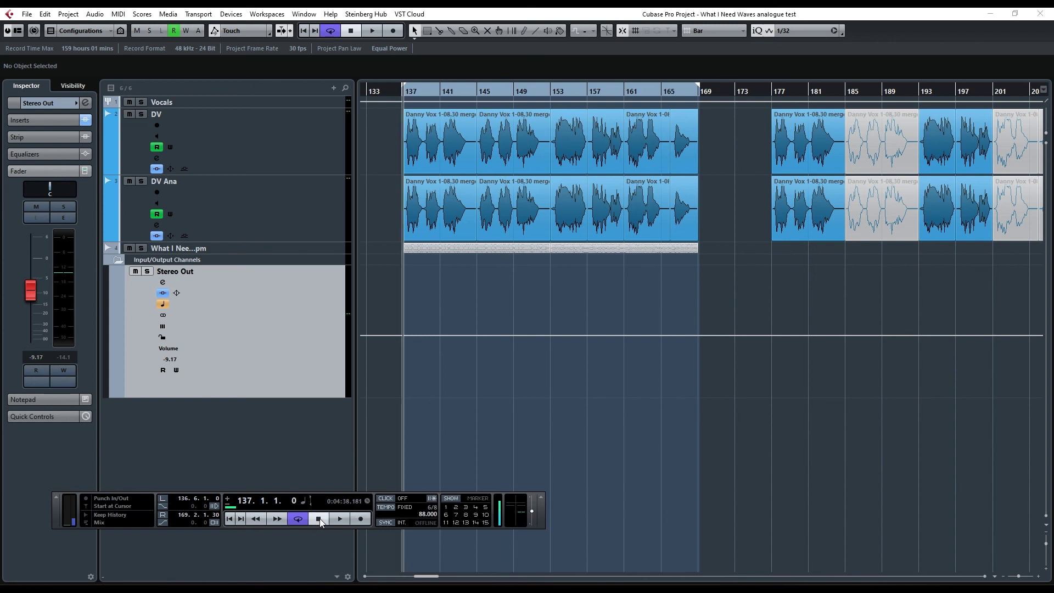